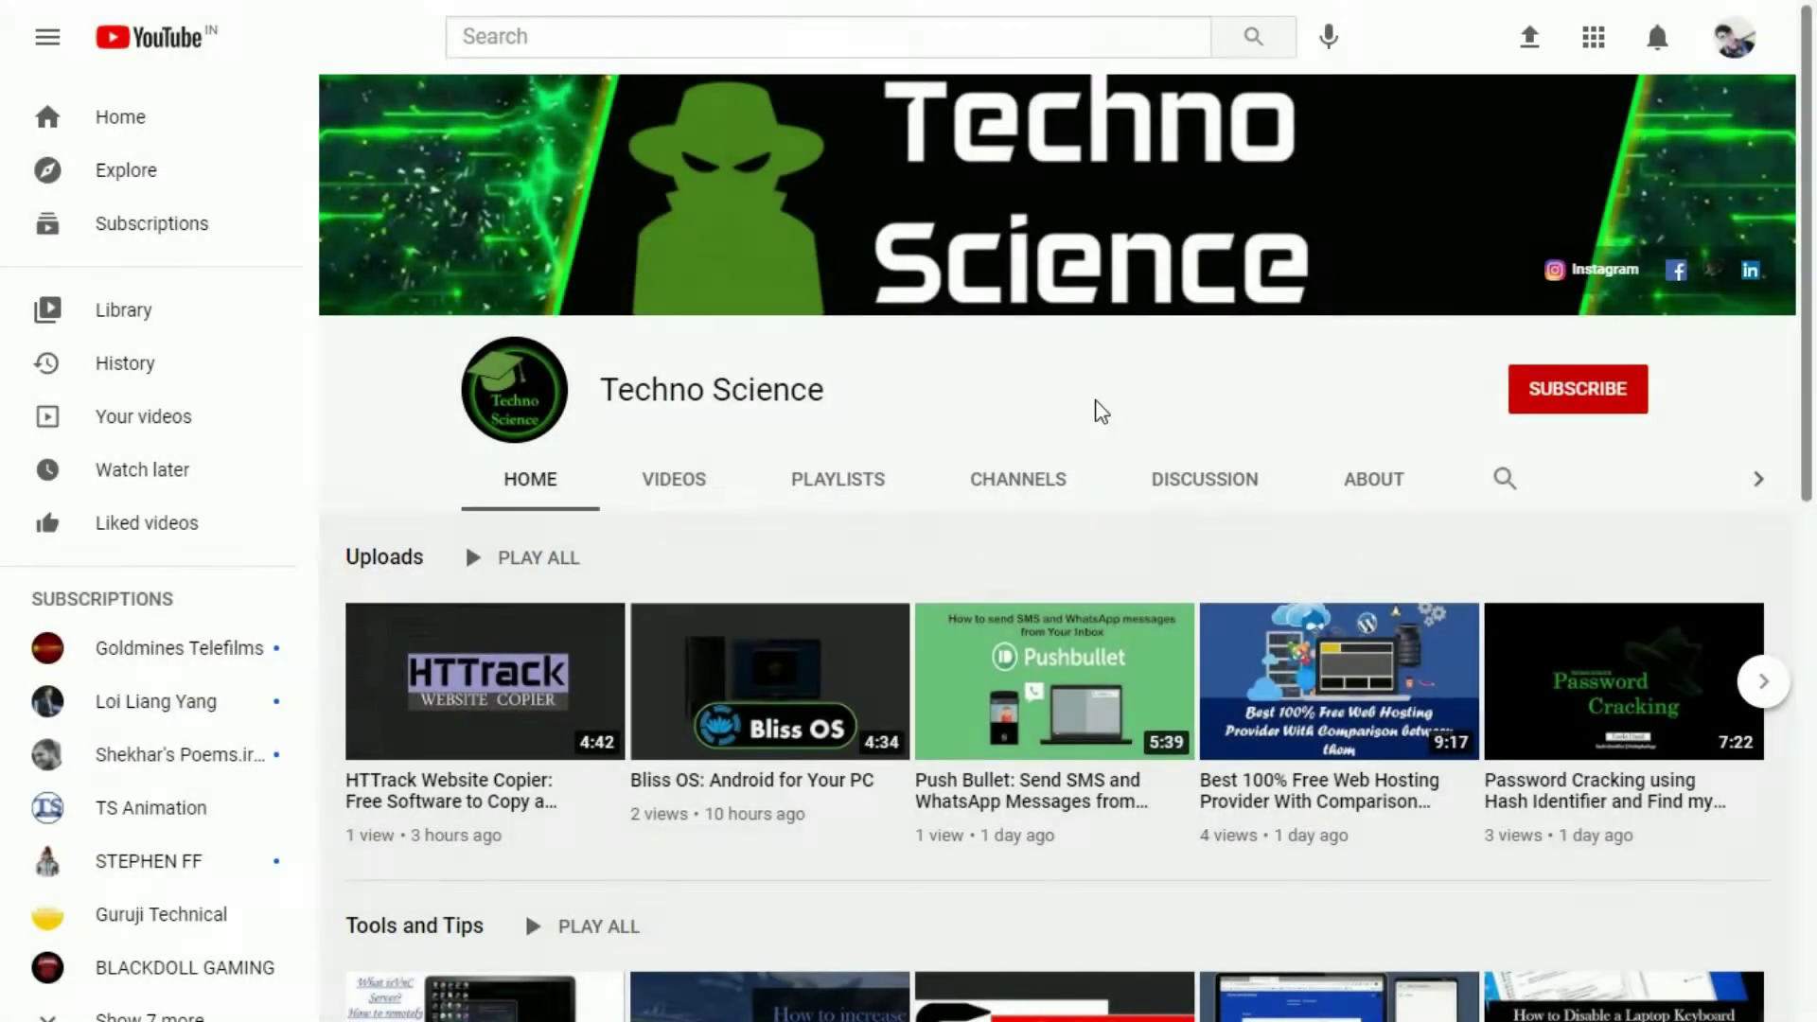
- Subscribe to the channel, search Google for 'download lineage os', and open LineageOS Downloads
{"action": "left_click", "coordinate": [1567, 405]}
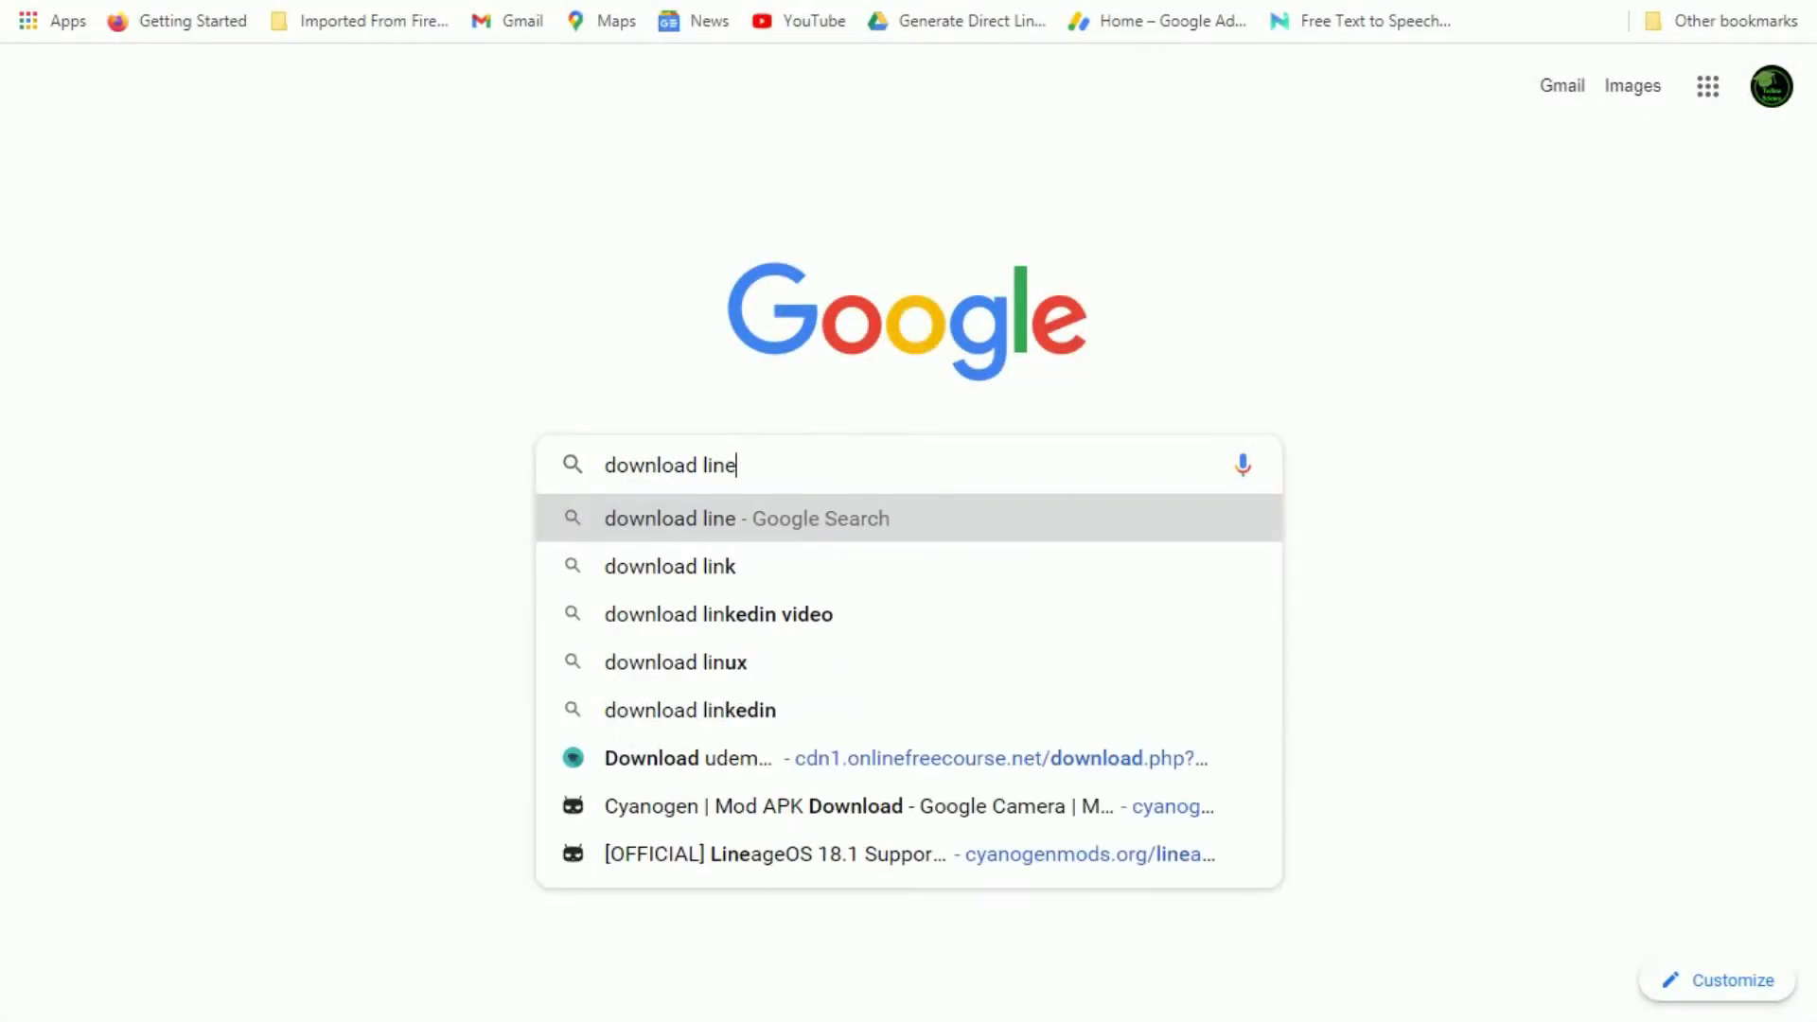
{"action": "type", "text": "s"}
{"action": "key", "text": "BackSpace"}
{"action": "key", "text": "BackSpace"}
{"action": "type", "text": "age os"}
{"action": "key", "text": "Return"}
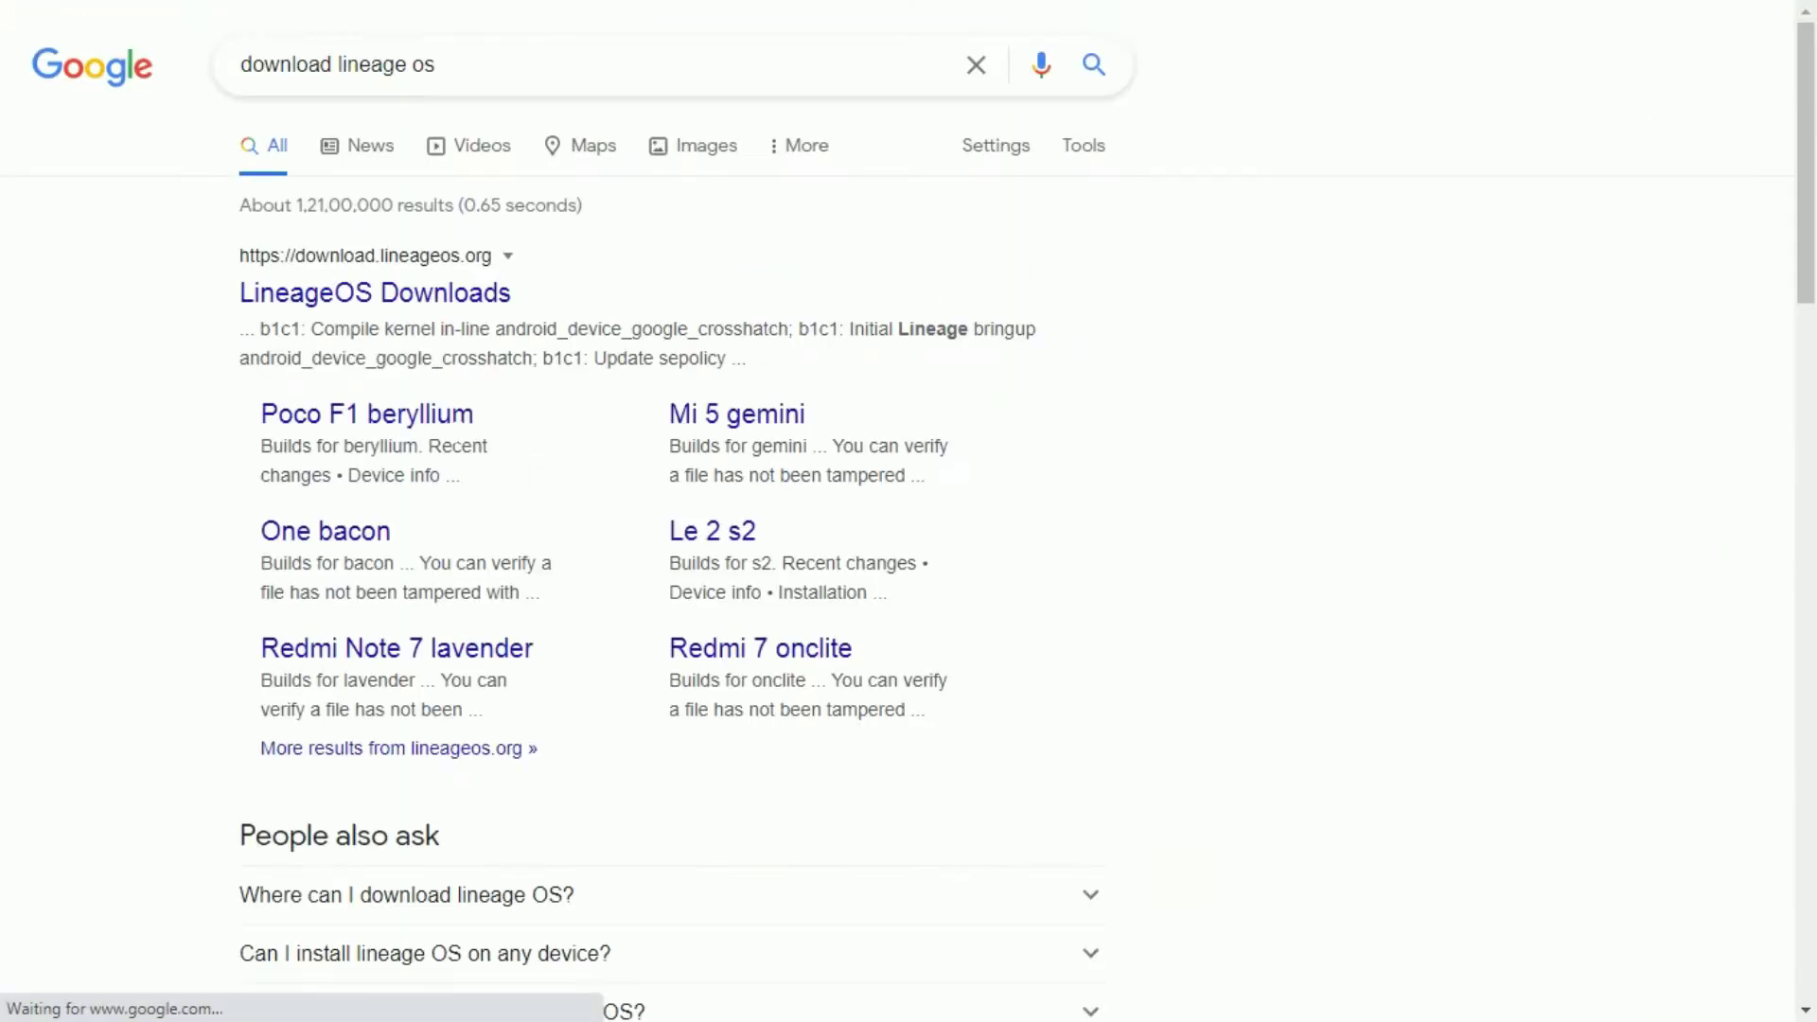
{"action": "left_click", "coordinate": [379, 294]}
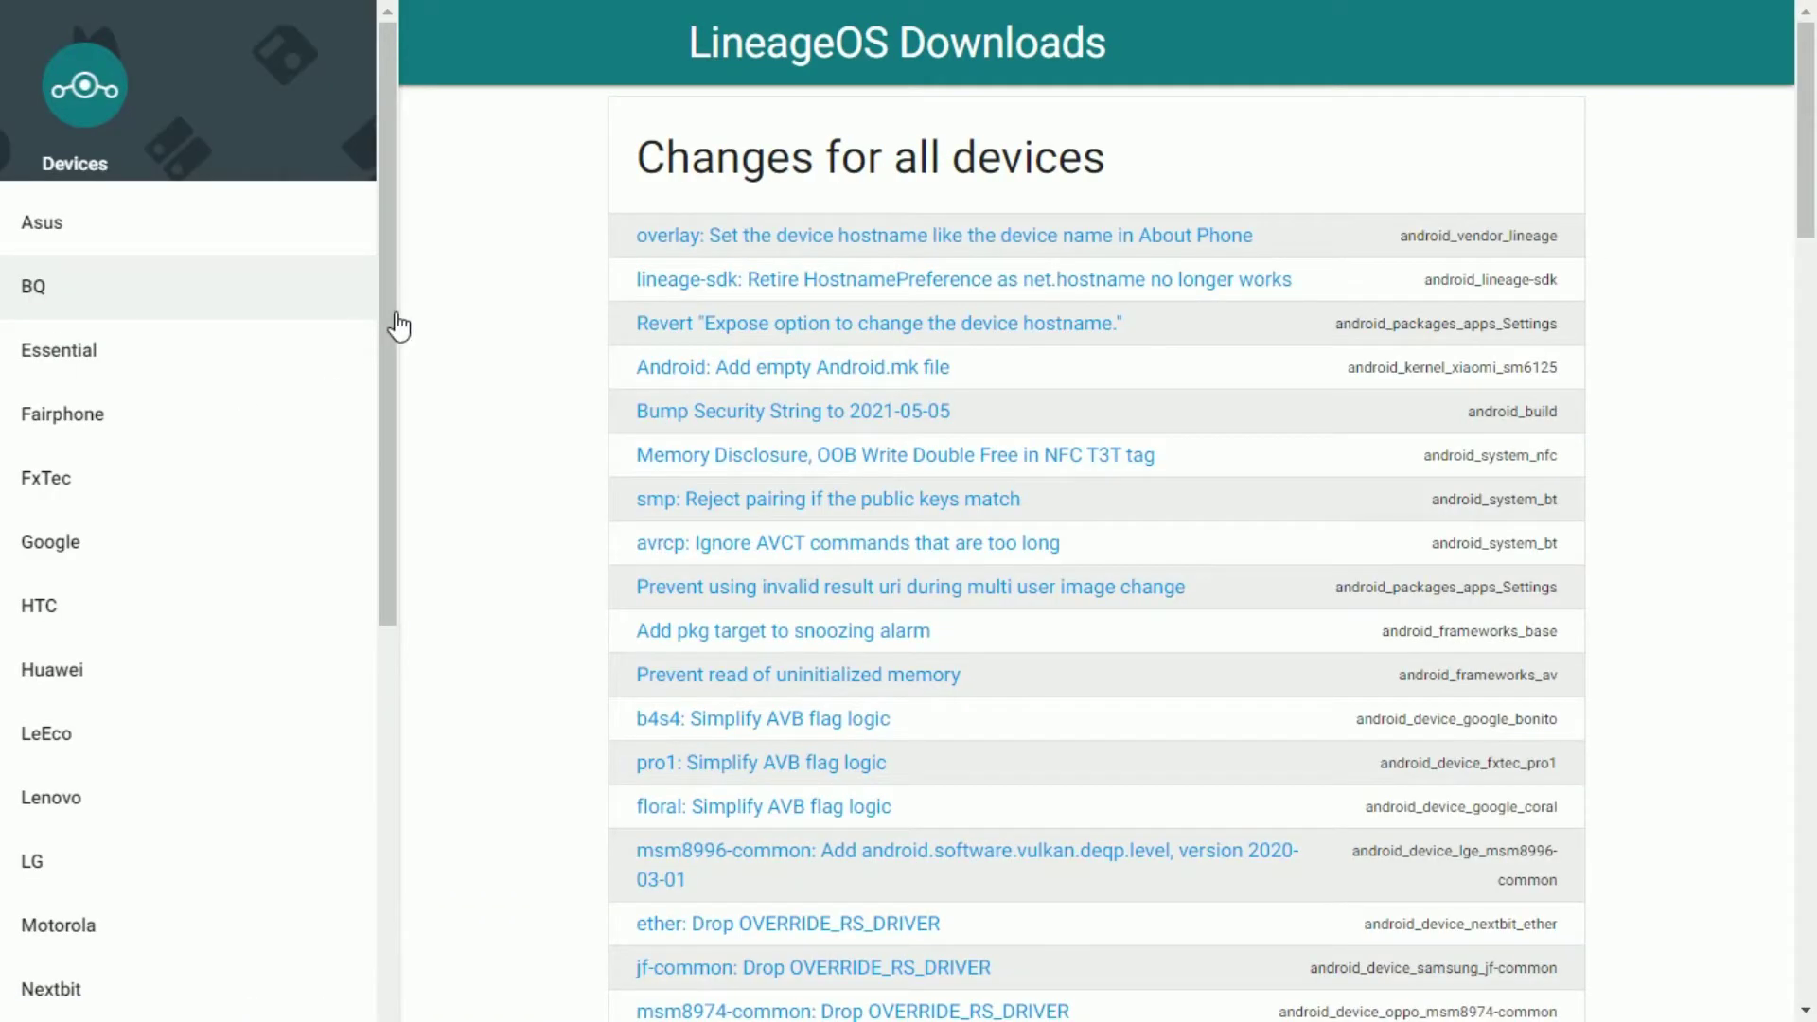
{"action": "scroll", "coordinate": [393, 324], "scroll_direction": "down", "scroll_amount": 2}
{"action": "left_click", "coordinate": [114, 641]}
{"action": "left_click_drag", "start_coordinate": [389, 501], "coordinate": [380, 664]}
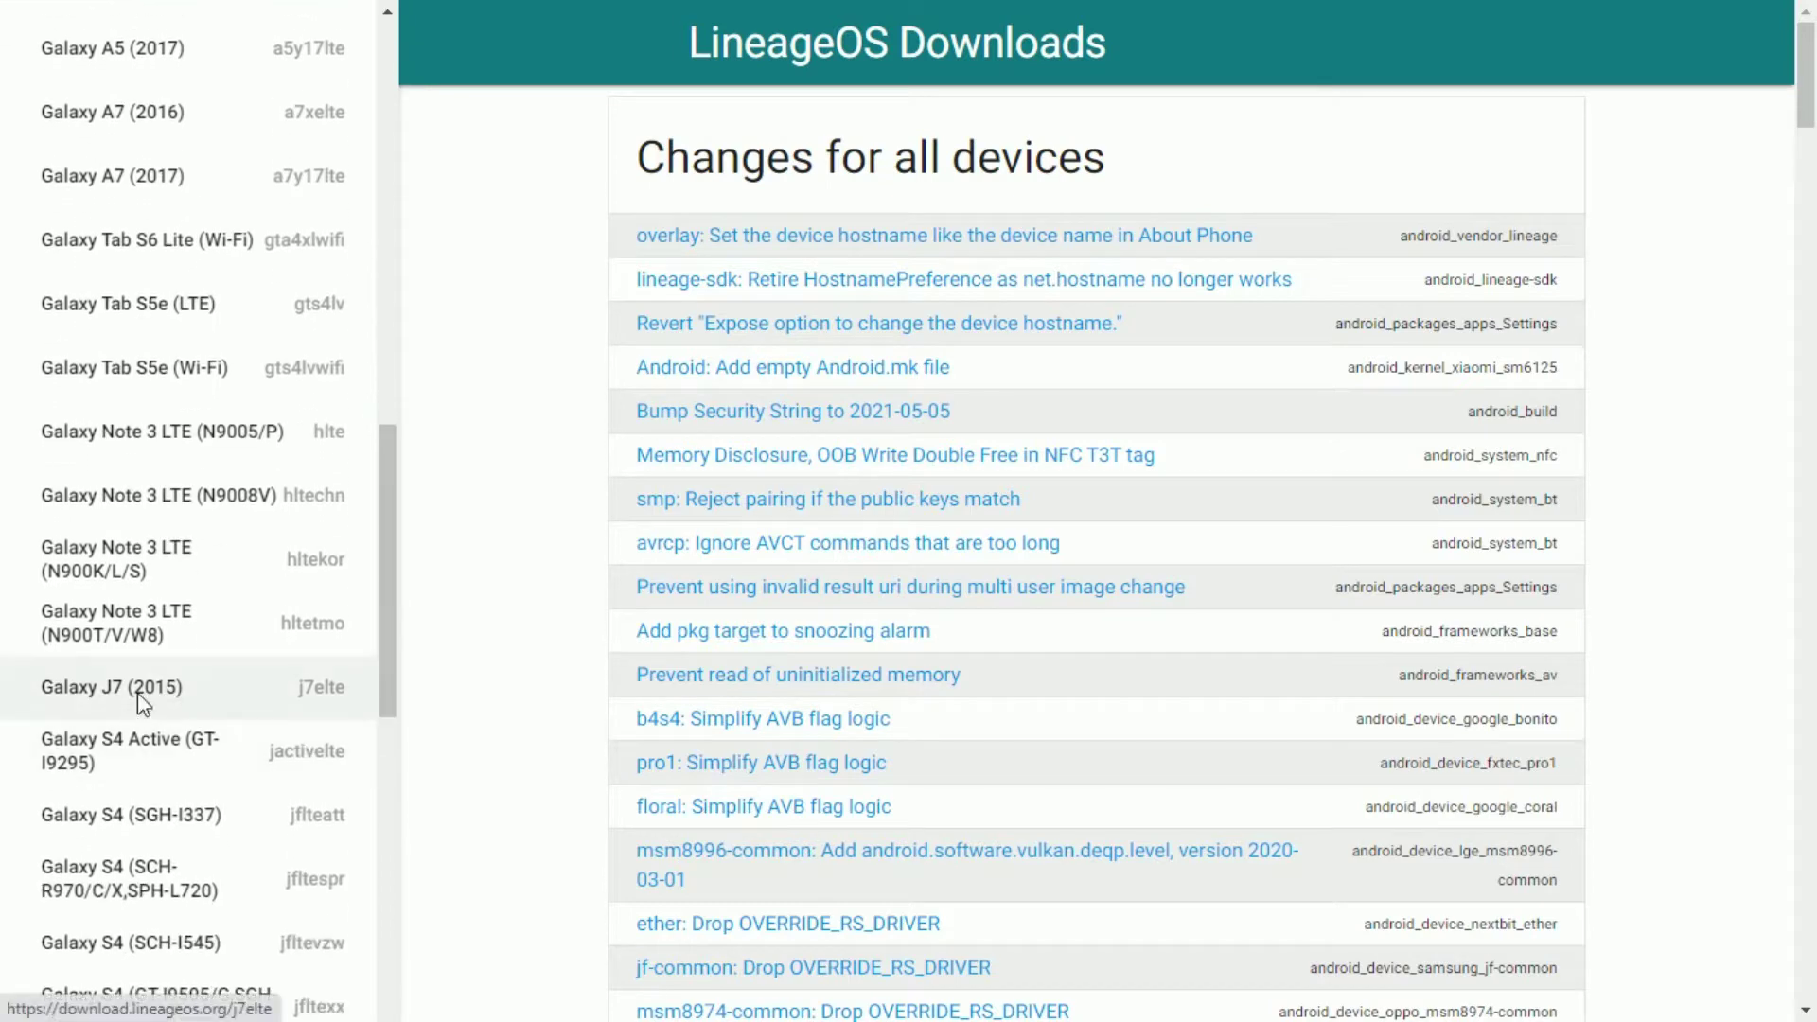
{"action": "left_click", "coordinate": [162, 701]}
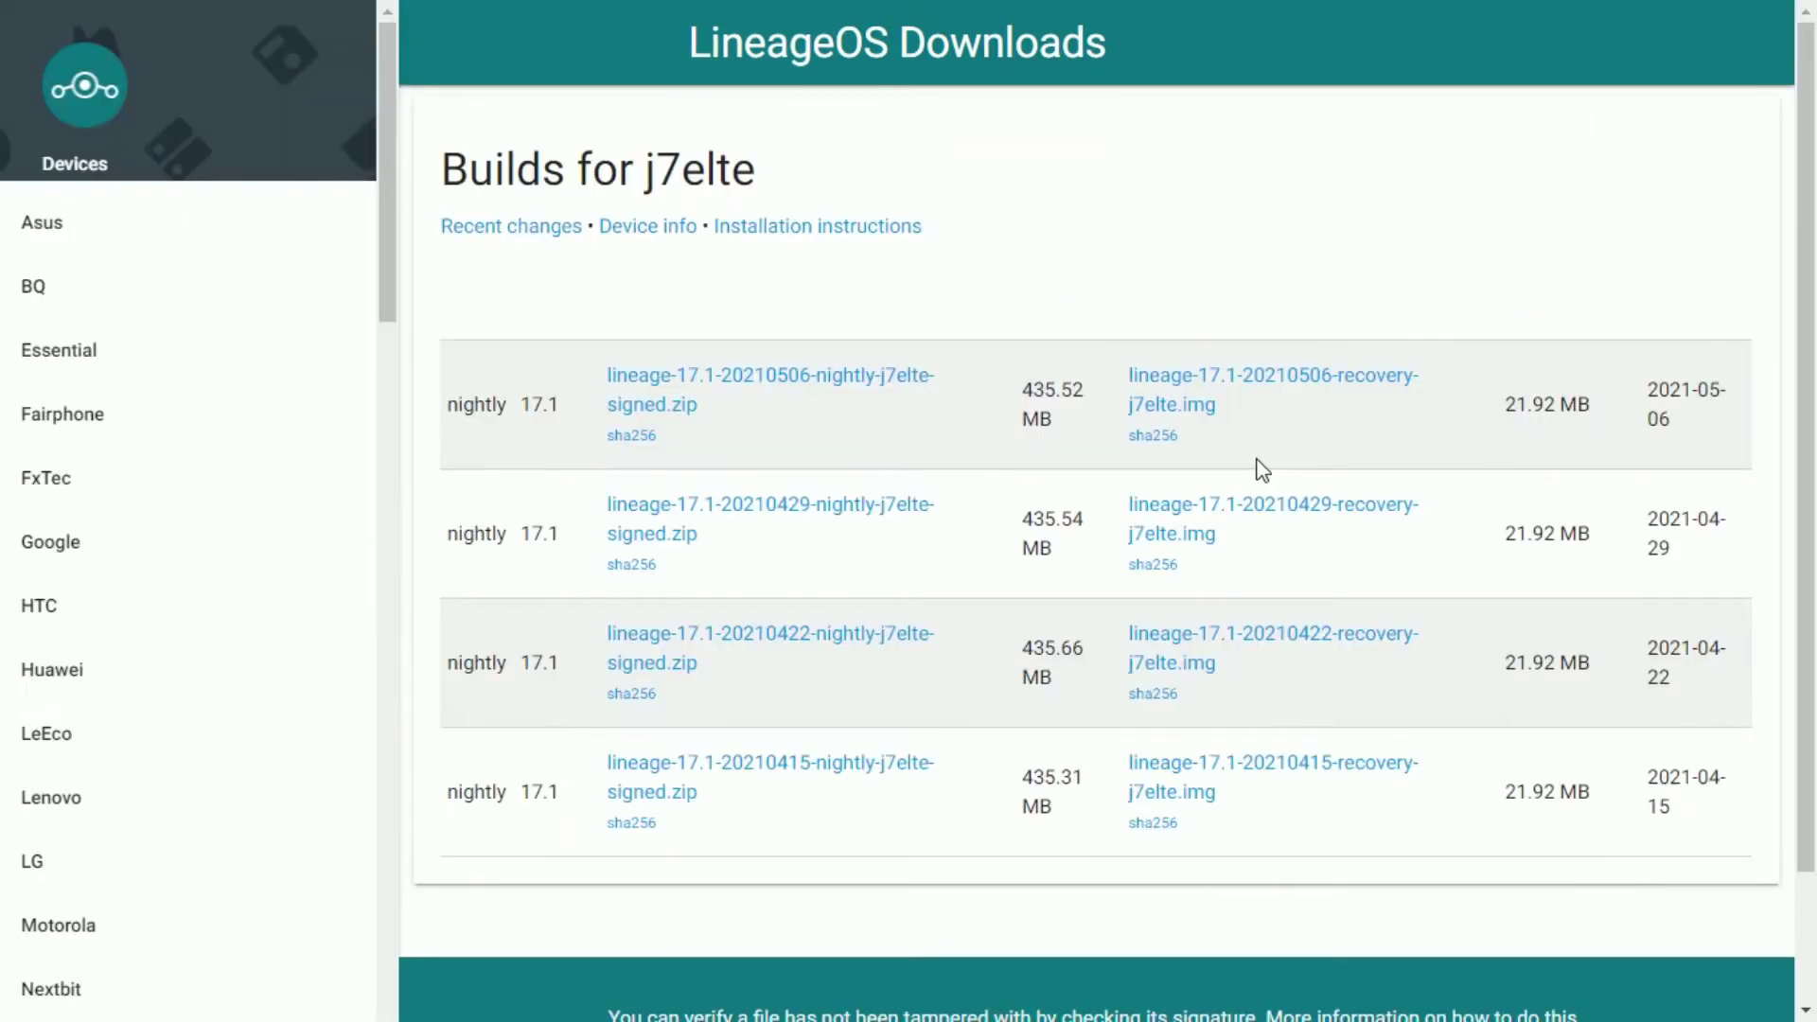
{"action": "left_click", "coordinate": [688, 379]}
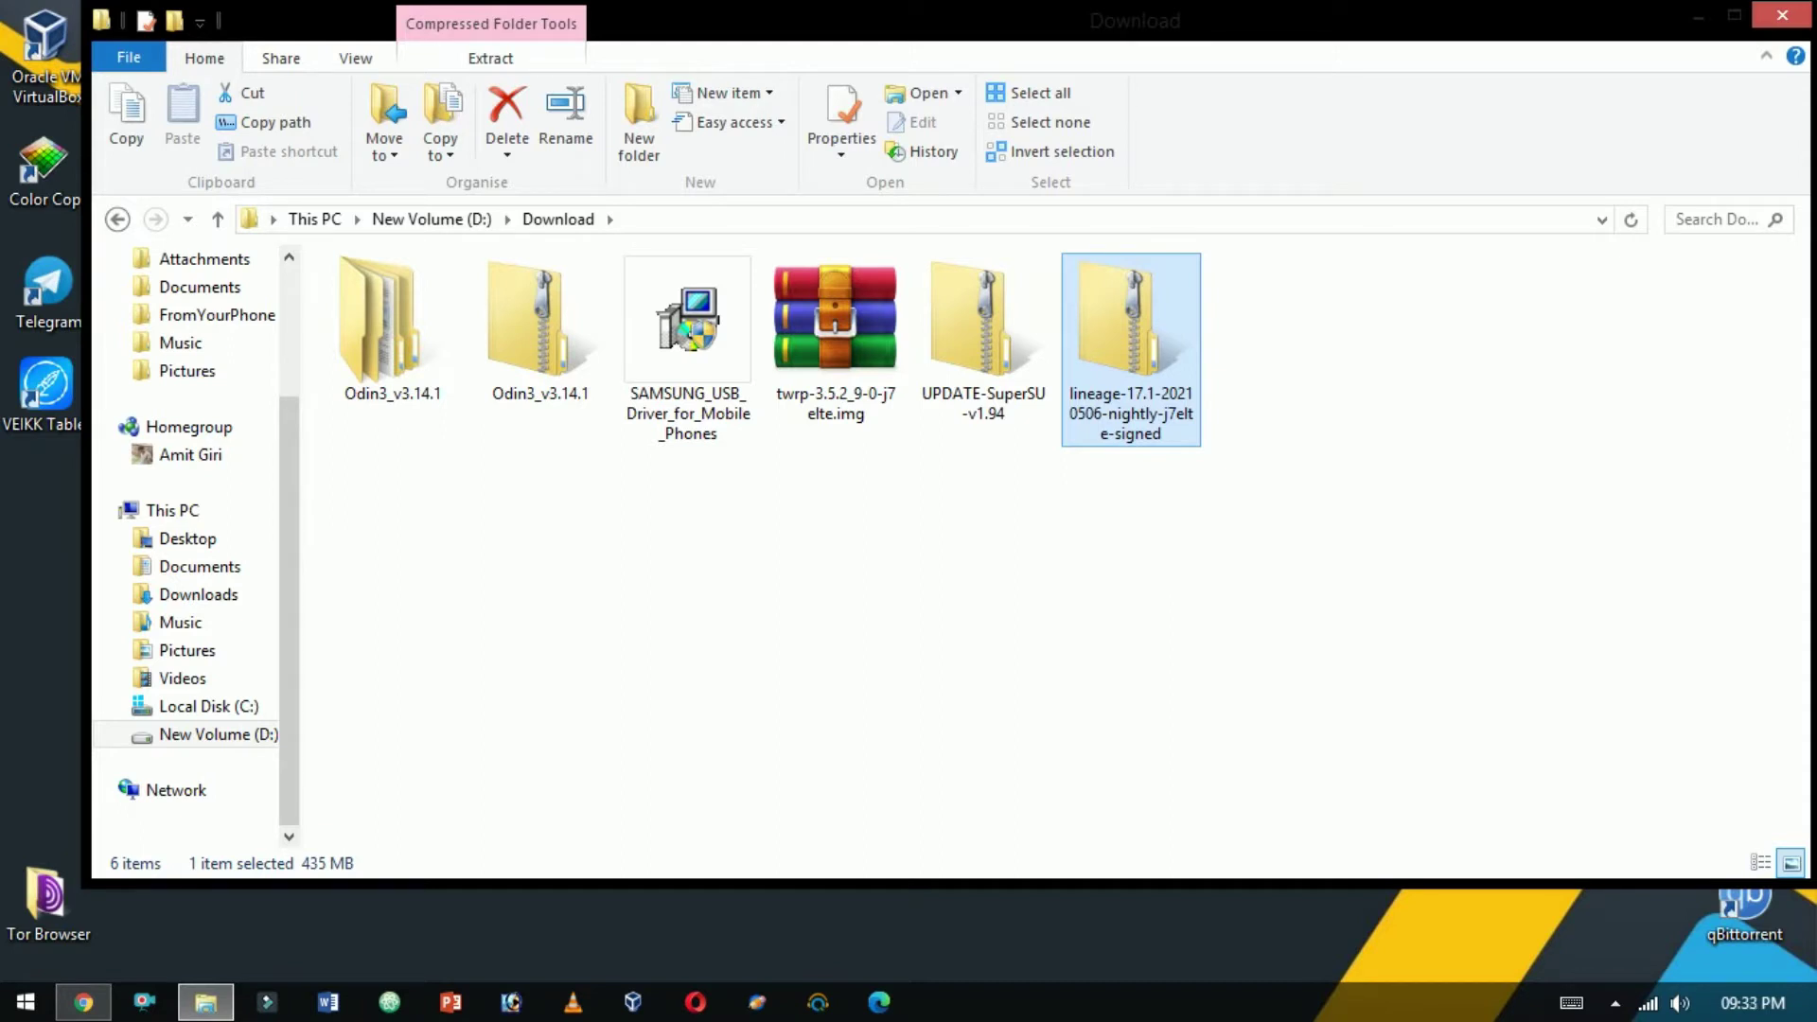
- Narrow the Download folder window and launch cmd from the Run box
{"action": "left_click_drag", "start_coordinate": [1810, 492], "coordinate": [1116, 491]}
{"action": "left_click", "coordinate": [1270, 497]}
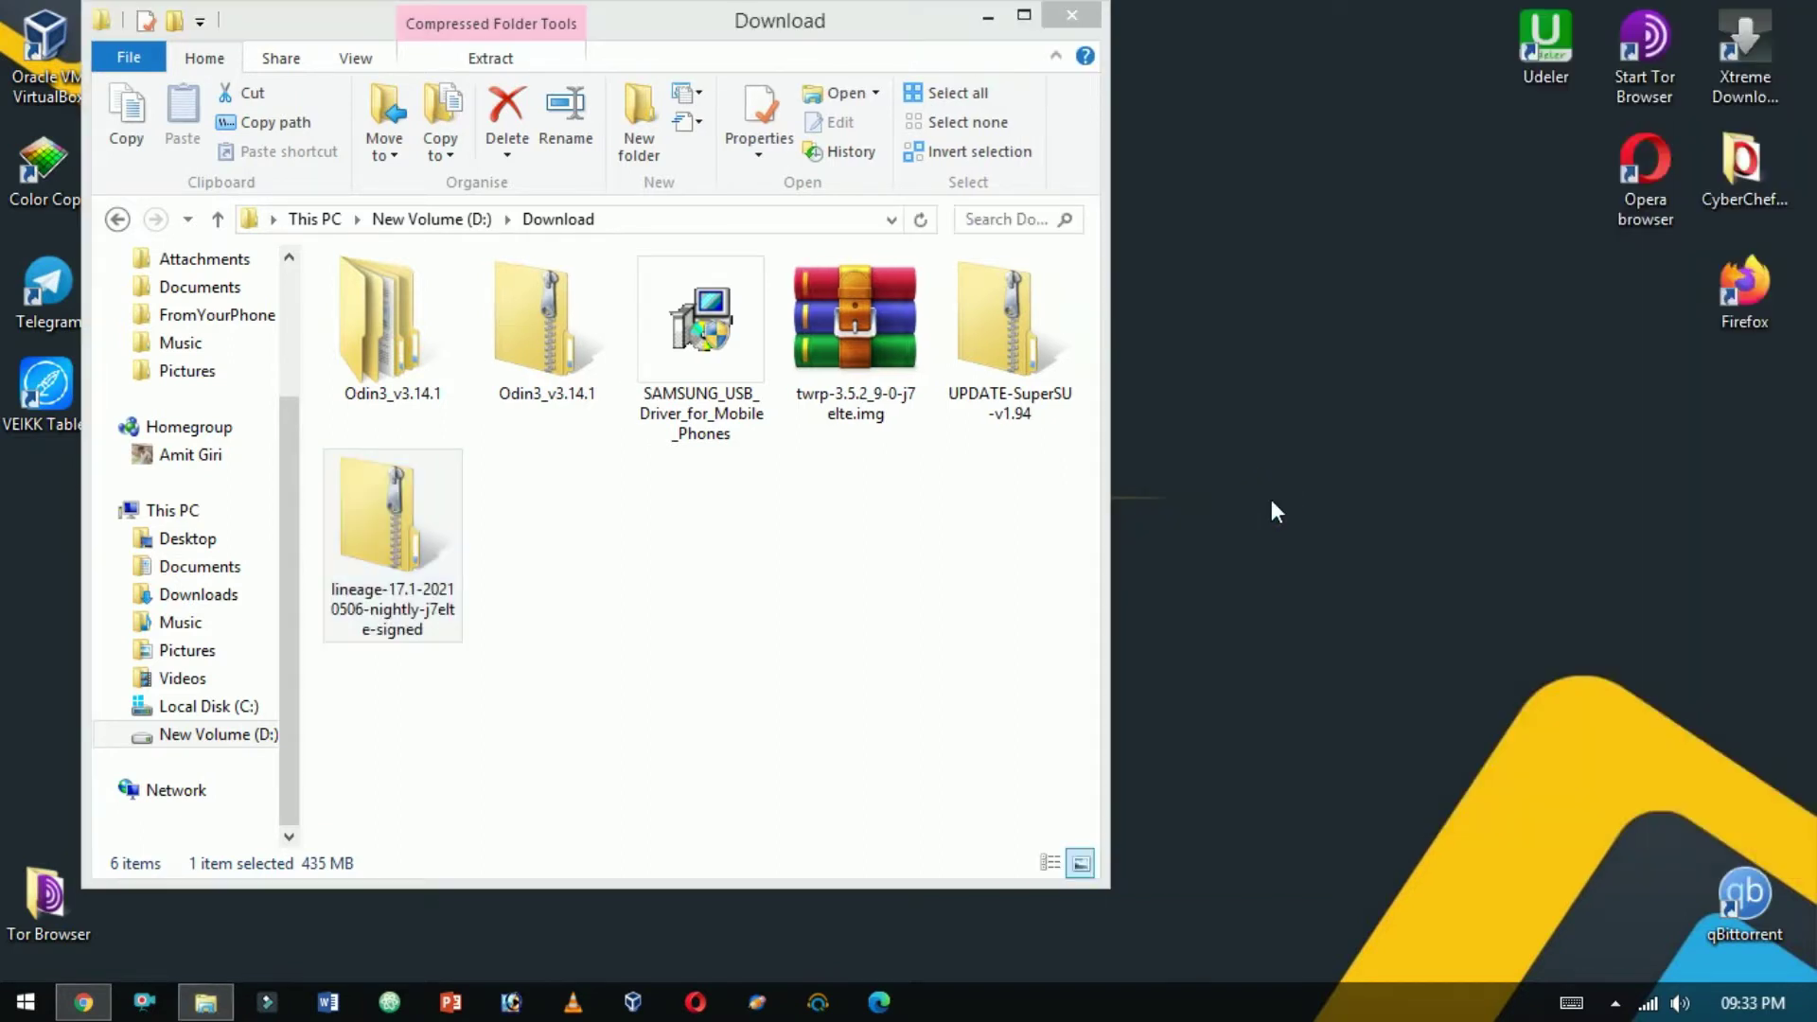
{"action": "key", "text": "super+r"}
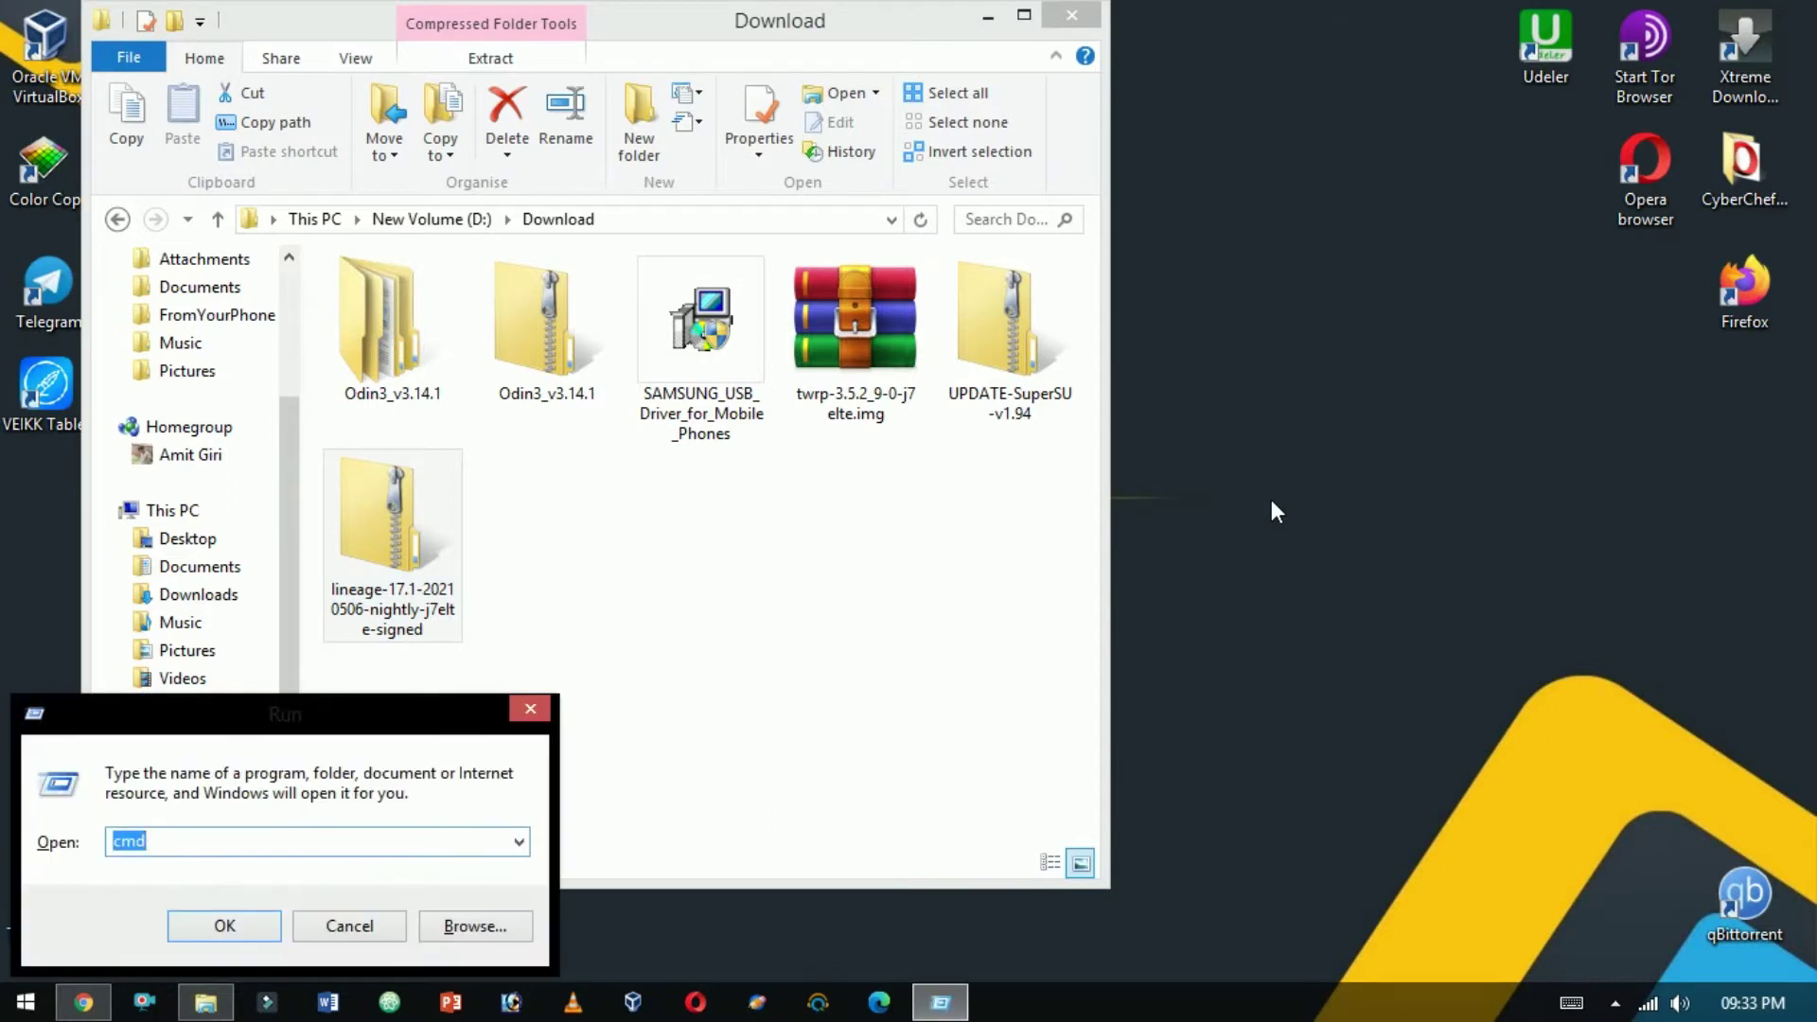
{"action": "key", "text": "Return"}
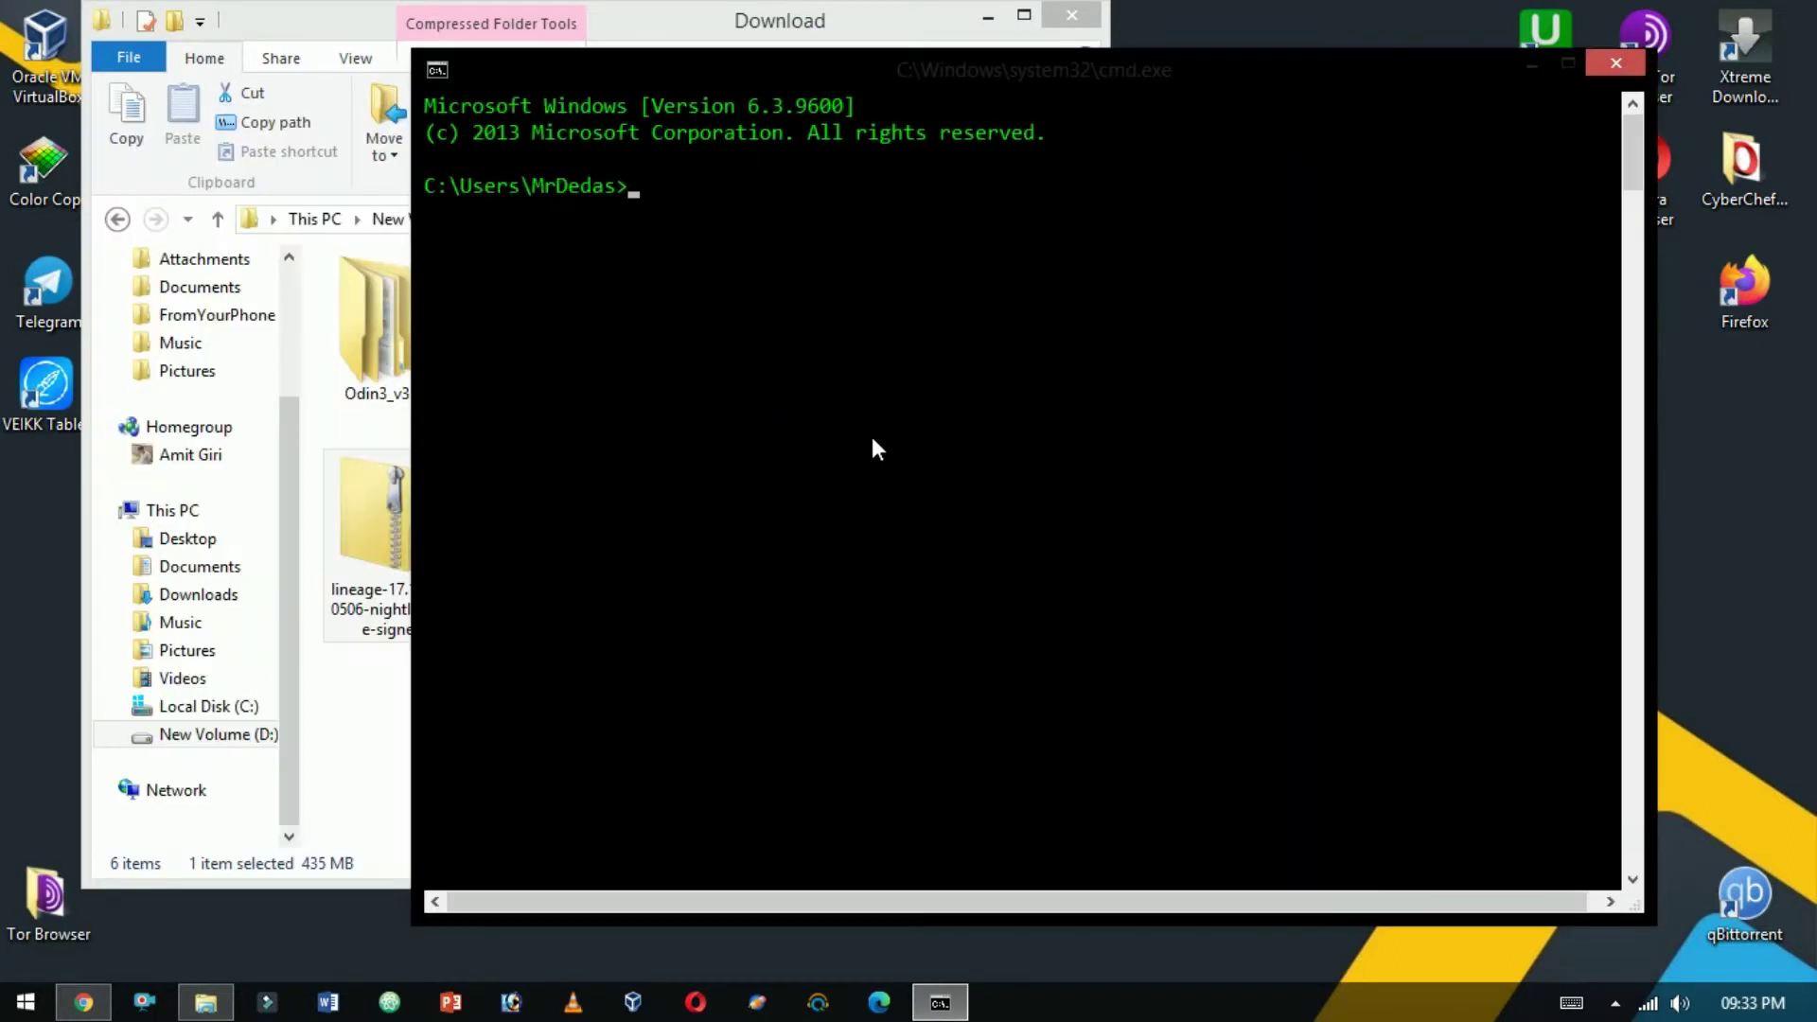
- Confirm the phone appears in adb devices, then adb push the lineage-17.1 zip to /sdcard
{"action": "type", "text": "adb devices"}
{"action": "key", "text": "Return"}
{"action": "key", "text": "Up"}
{"action": "key", "text": "BackSpace"}
{"action": "key", "text": "BackSpace"}
{"action": "key", "text": "BackSpace"}
{"action": "key", "text": "BackSpace"}
{"action": "key", "text": "BackSpace"}
{"action": "key", "text": "BackSpace"}
{"action": "key", "text": "BackSpace"}
{"action": "type", "text": "push"}
{"action": "left_click", "coordinate": [205, 1003]}
{"action": "left_click_drag", "start_coordinate": [384, 489], "coordinate": [1331, 413]}
{"action": "left_click", "coordinate": [1382, 426]}
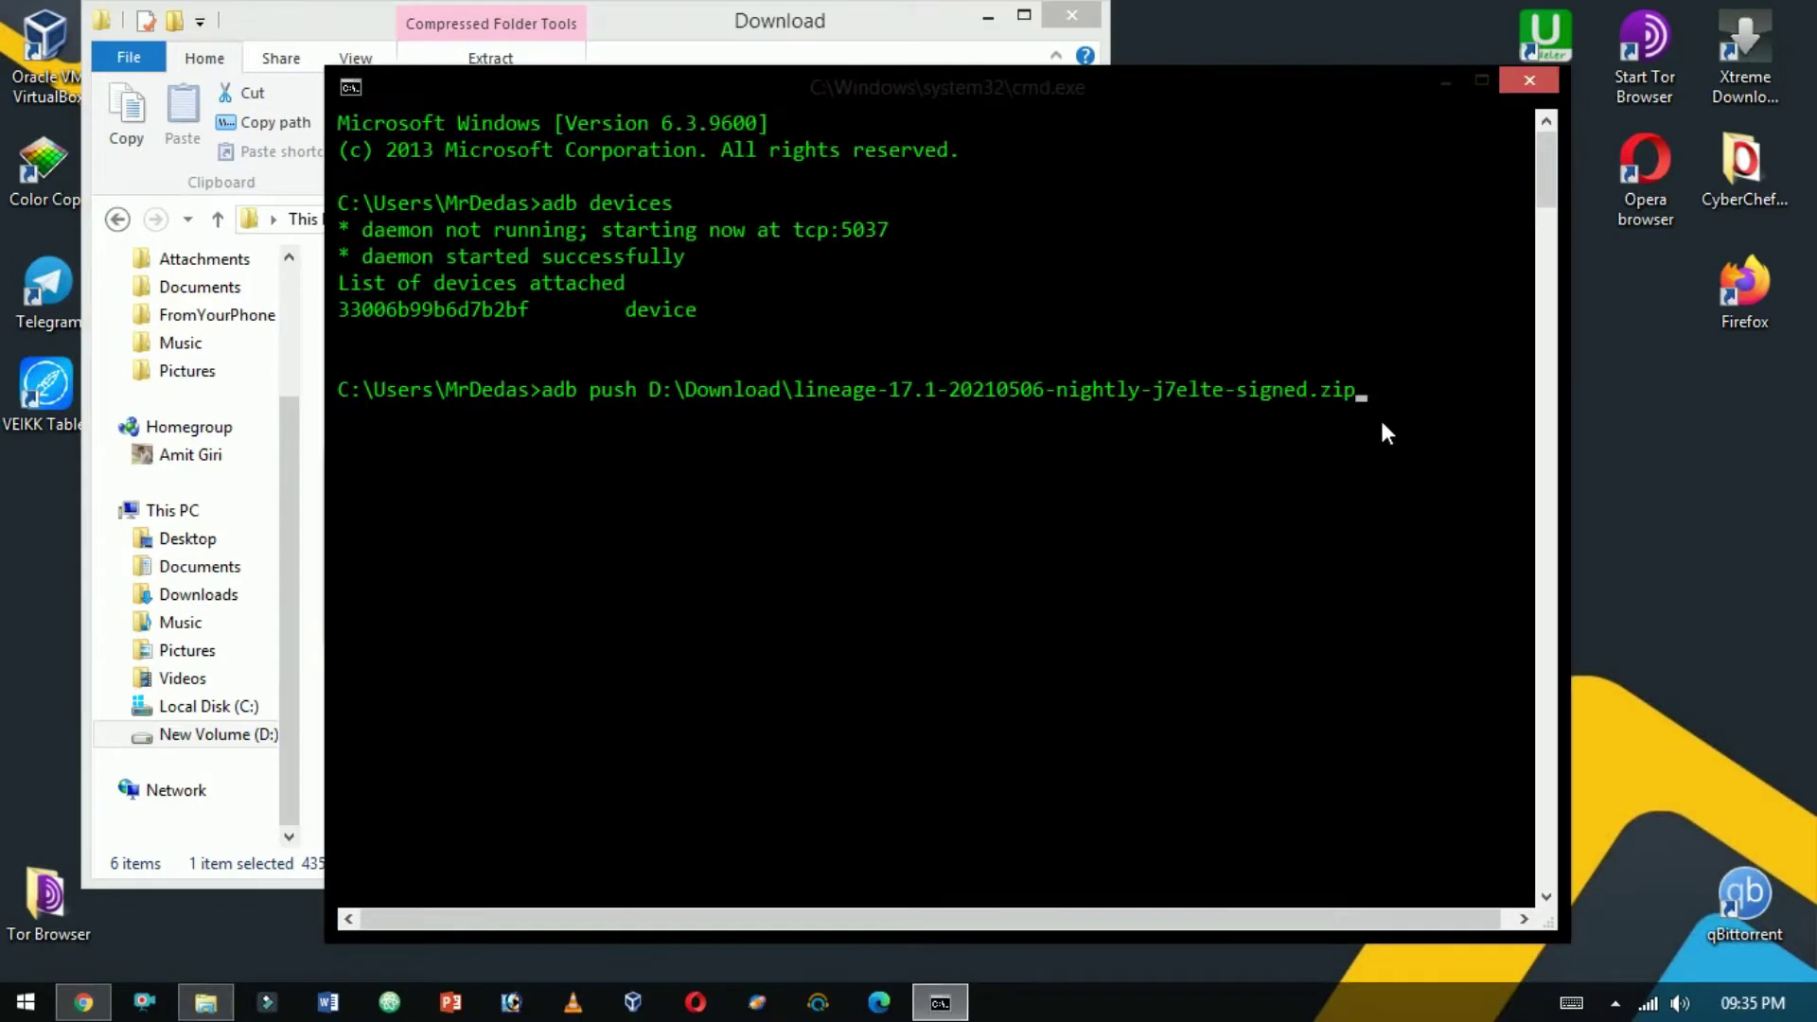
{"action": "type", "text": "/sdcard"}
{"action": "key", "text": "Return"}
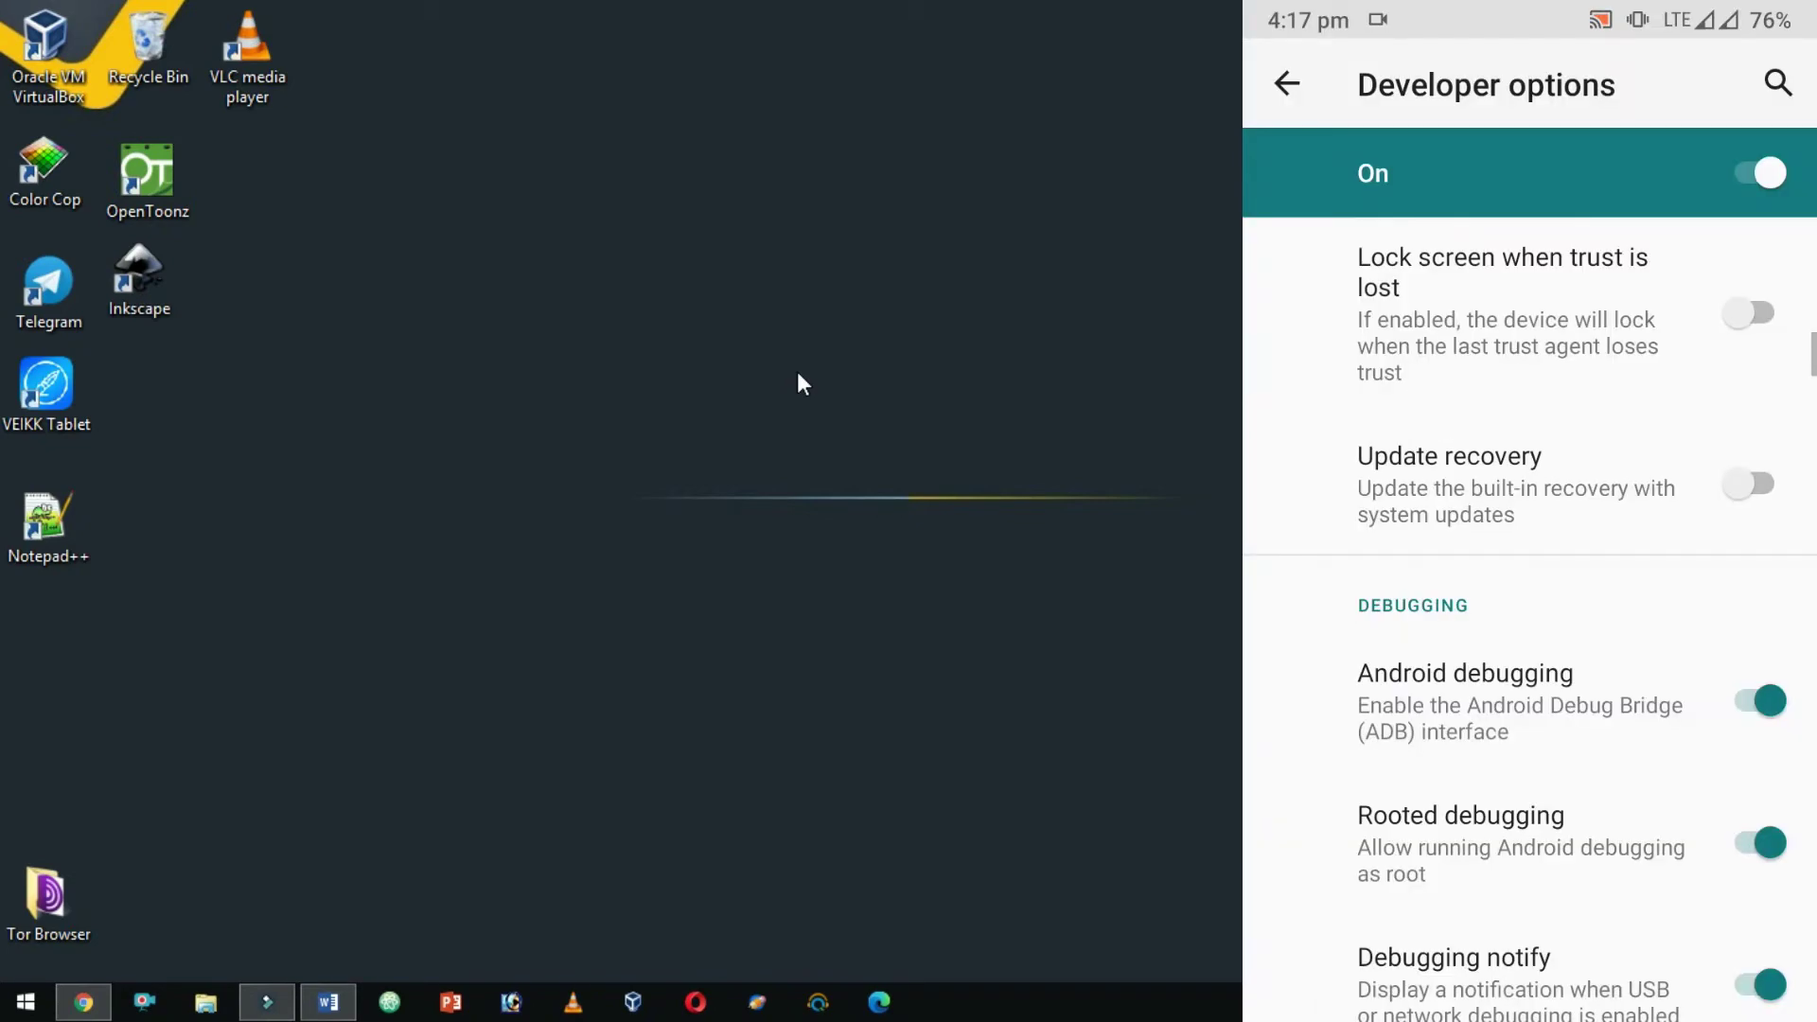
- Launch cmd and run adb devices twice until the authorised phone is listed
{"action": "key", "text": "super+r"}
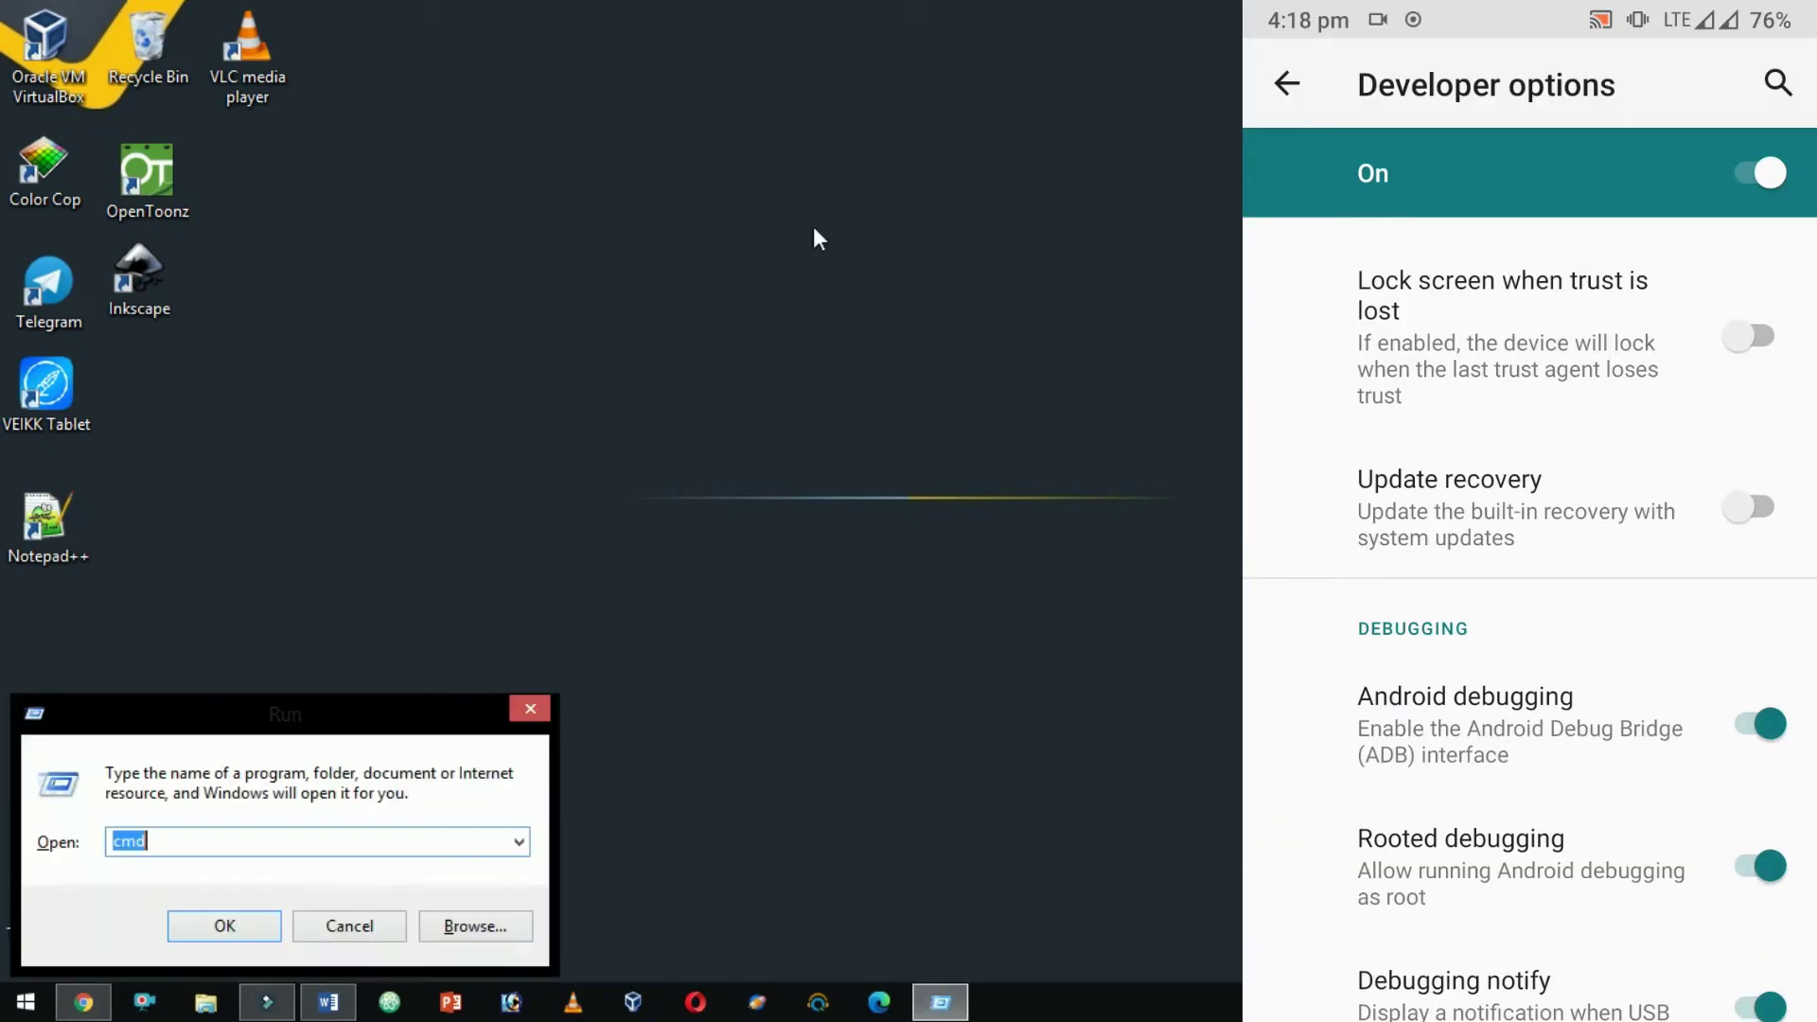
{"action": "key", "text": "Return"}
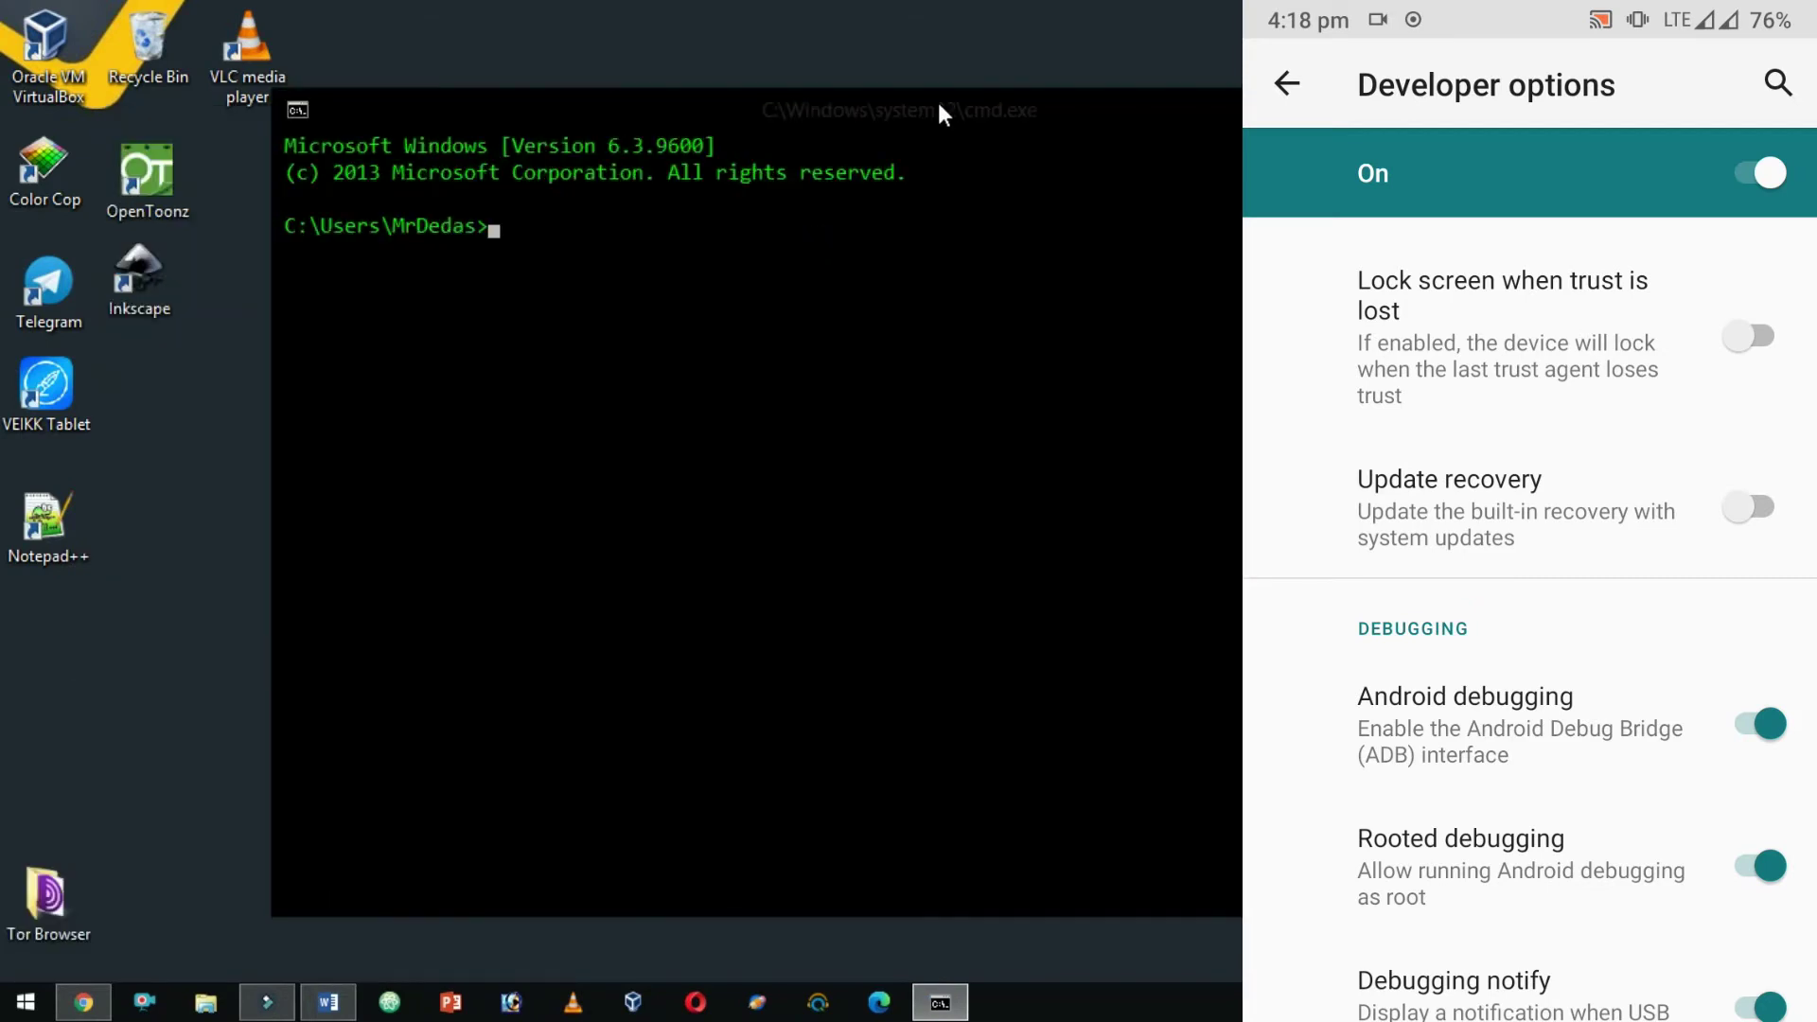
{"action": "type", "text": "adb devices"}
{"action": "key", "text": "Return"}
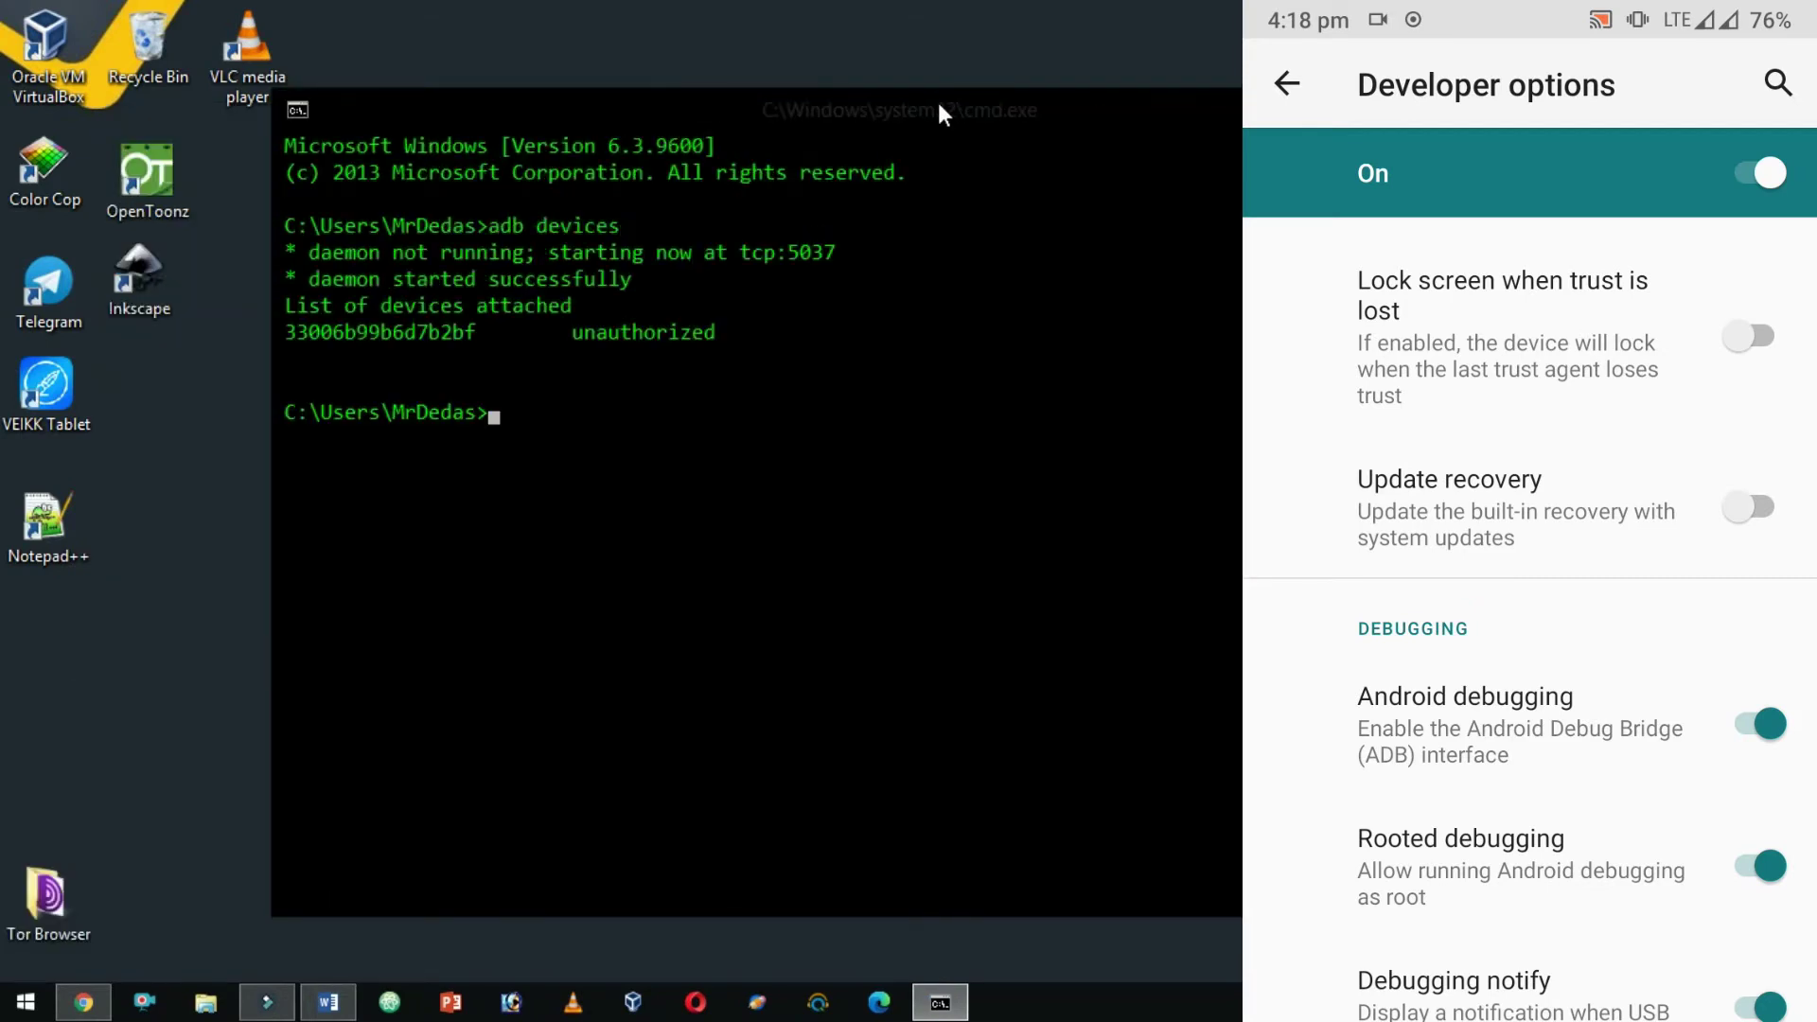
{"action": "key", "text": "Up"}
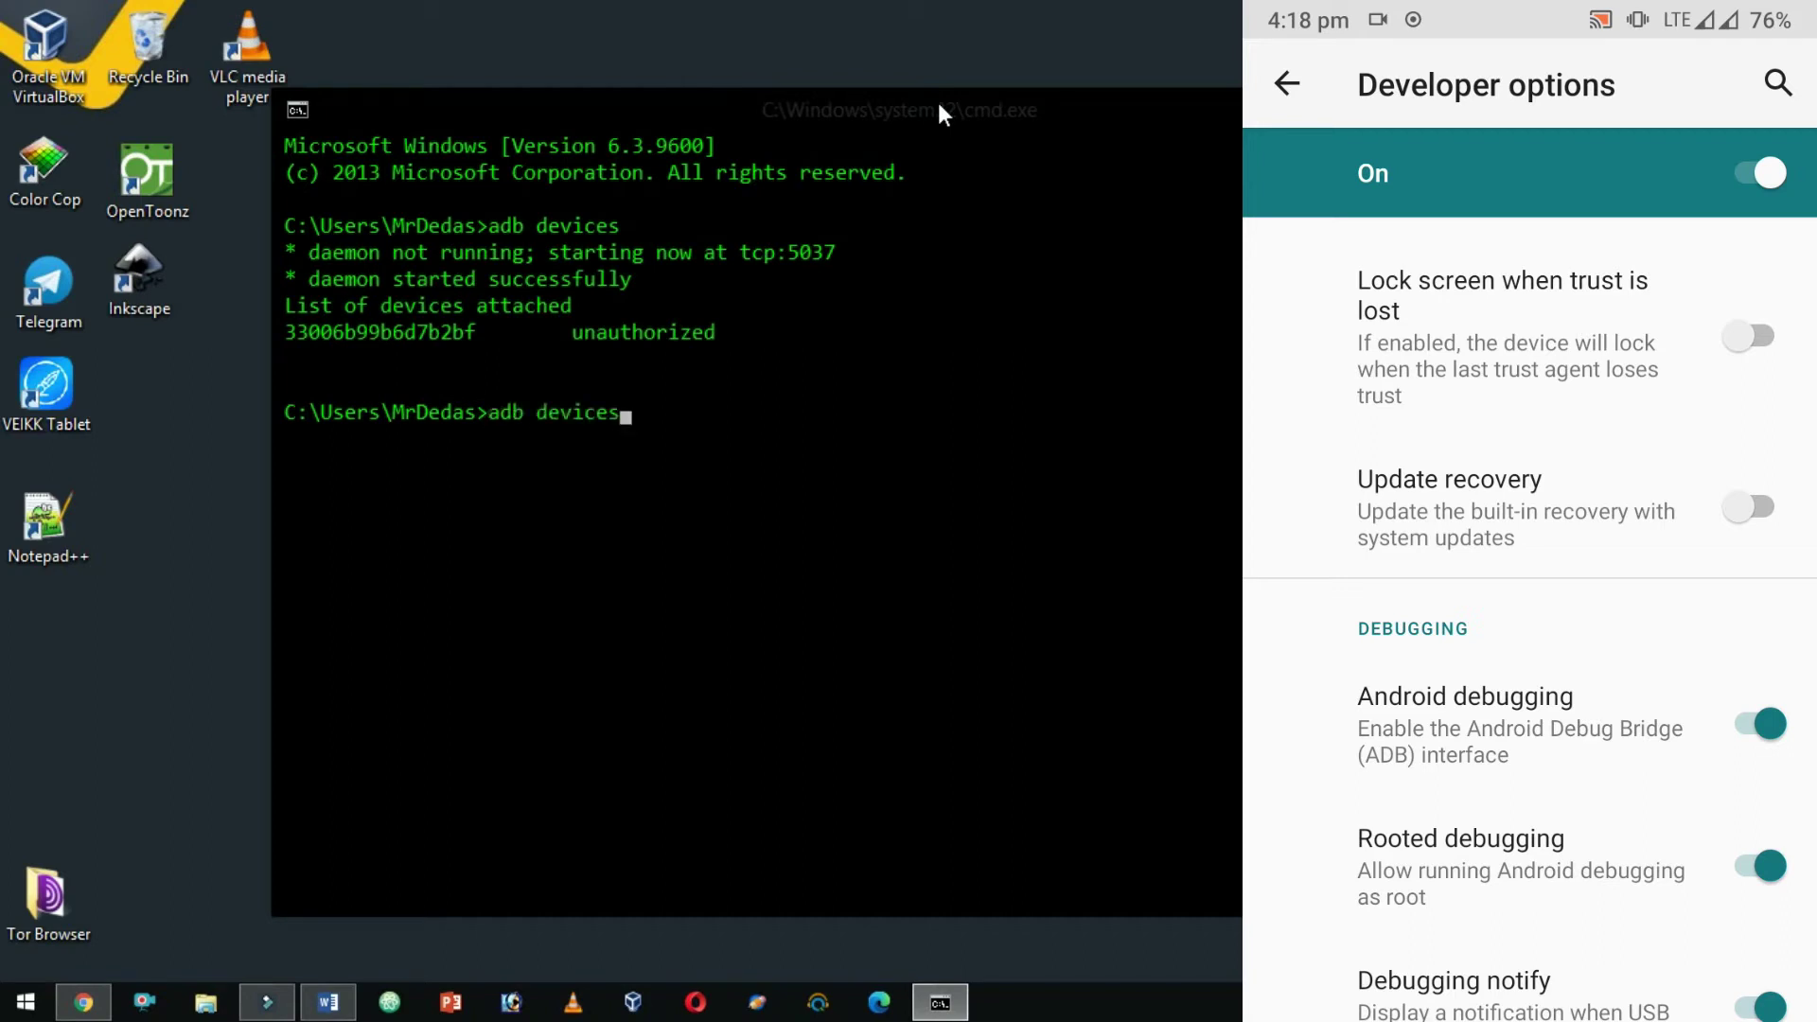
{"action": "key", "text": "Return"}
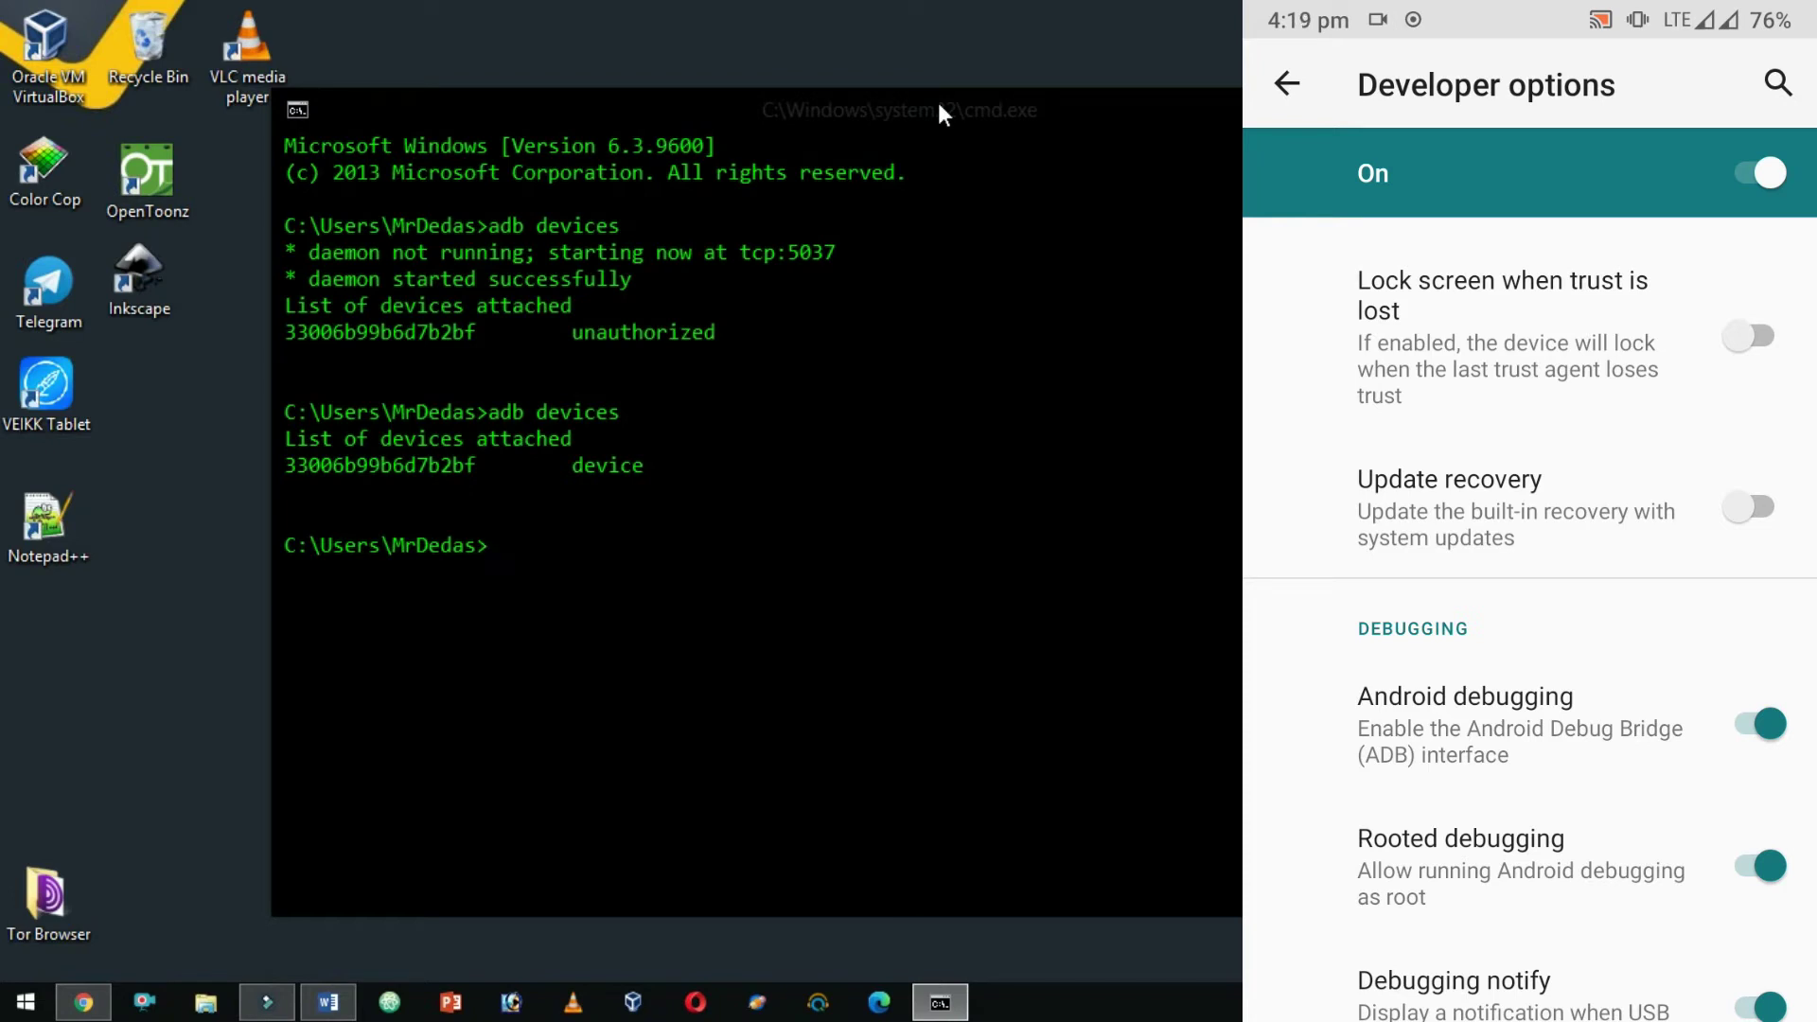
- Open adb shell and try su, which is not found, then close the console
{"action": "type", "text": "adb shell"}
{"action": "key", "text": "Return"}
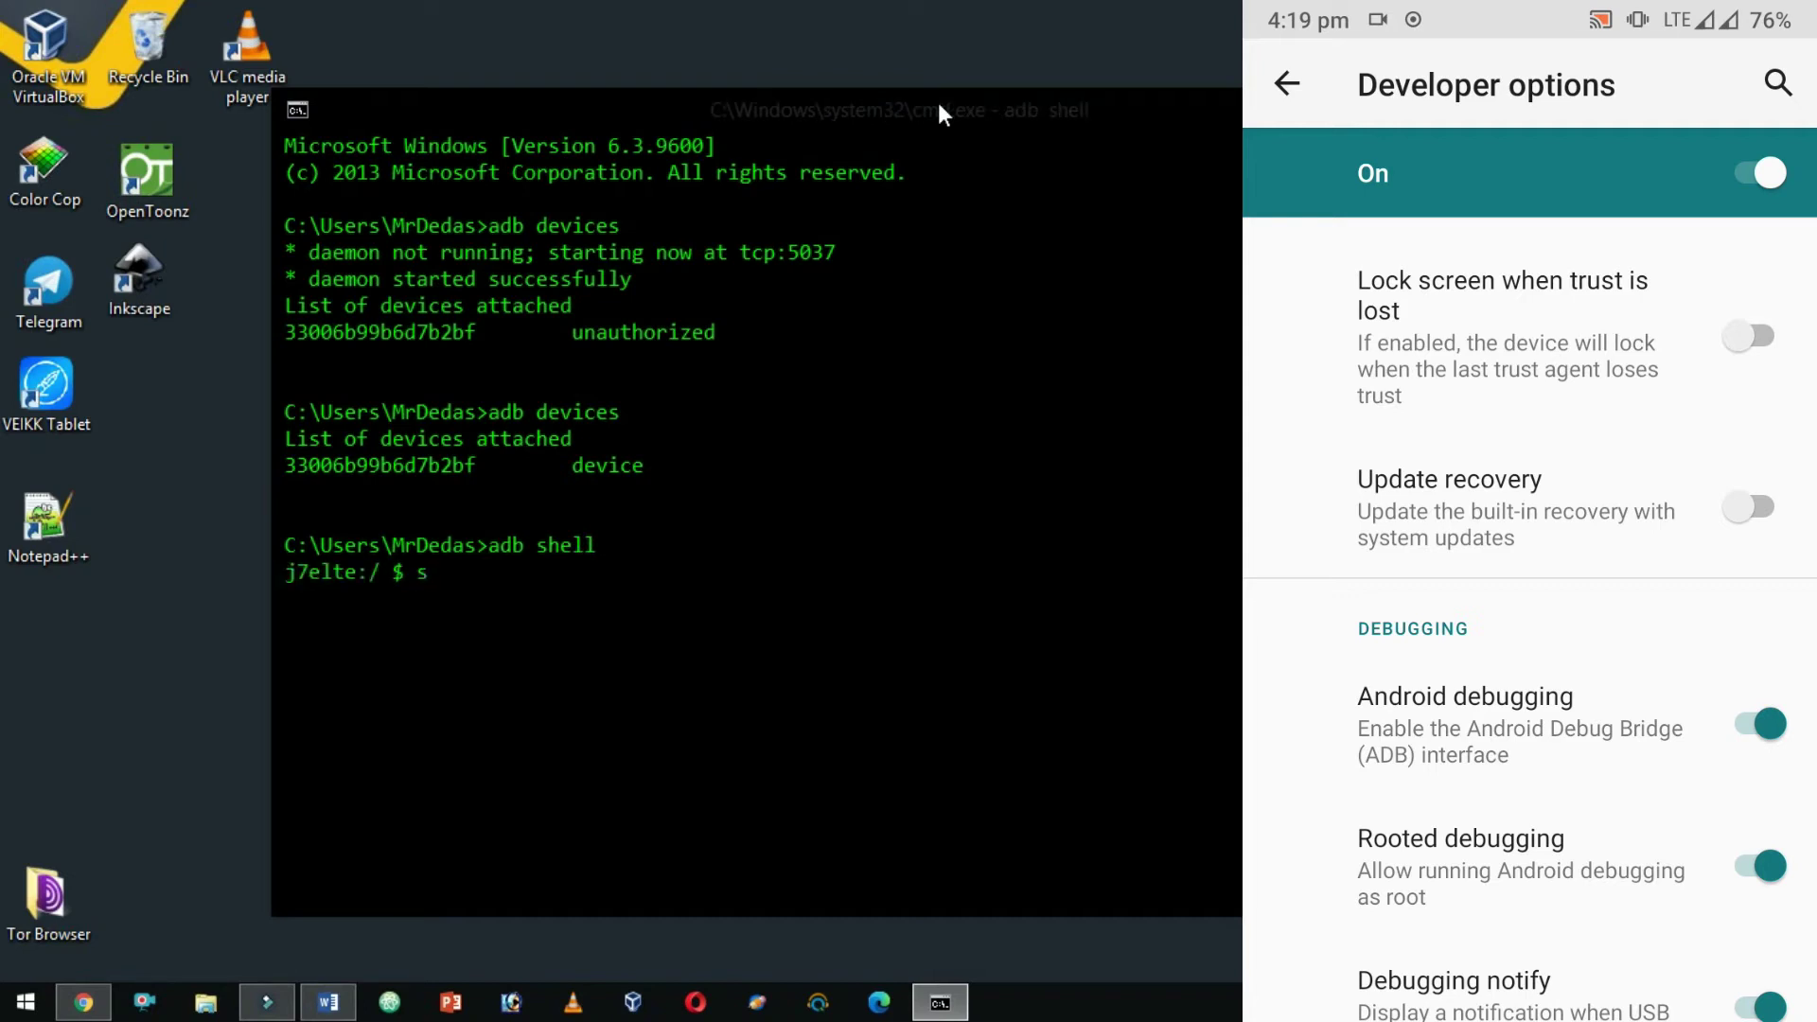
{"action": "type", "text": "su"}
{"action": "key", "text": "Return"}
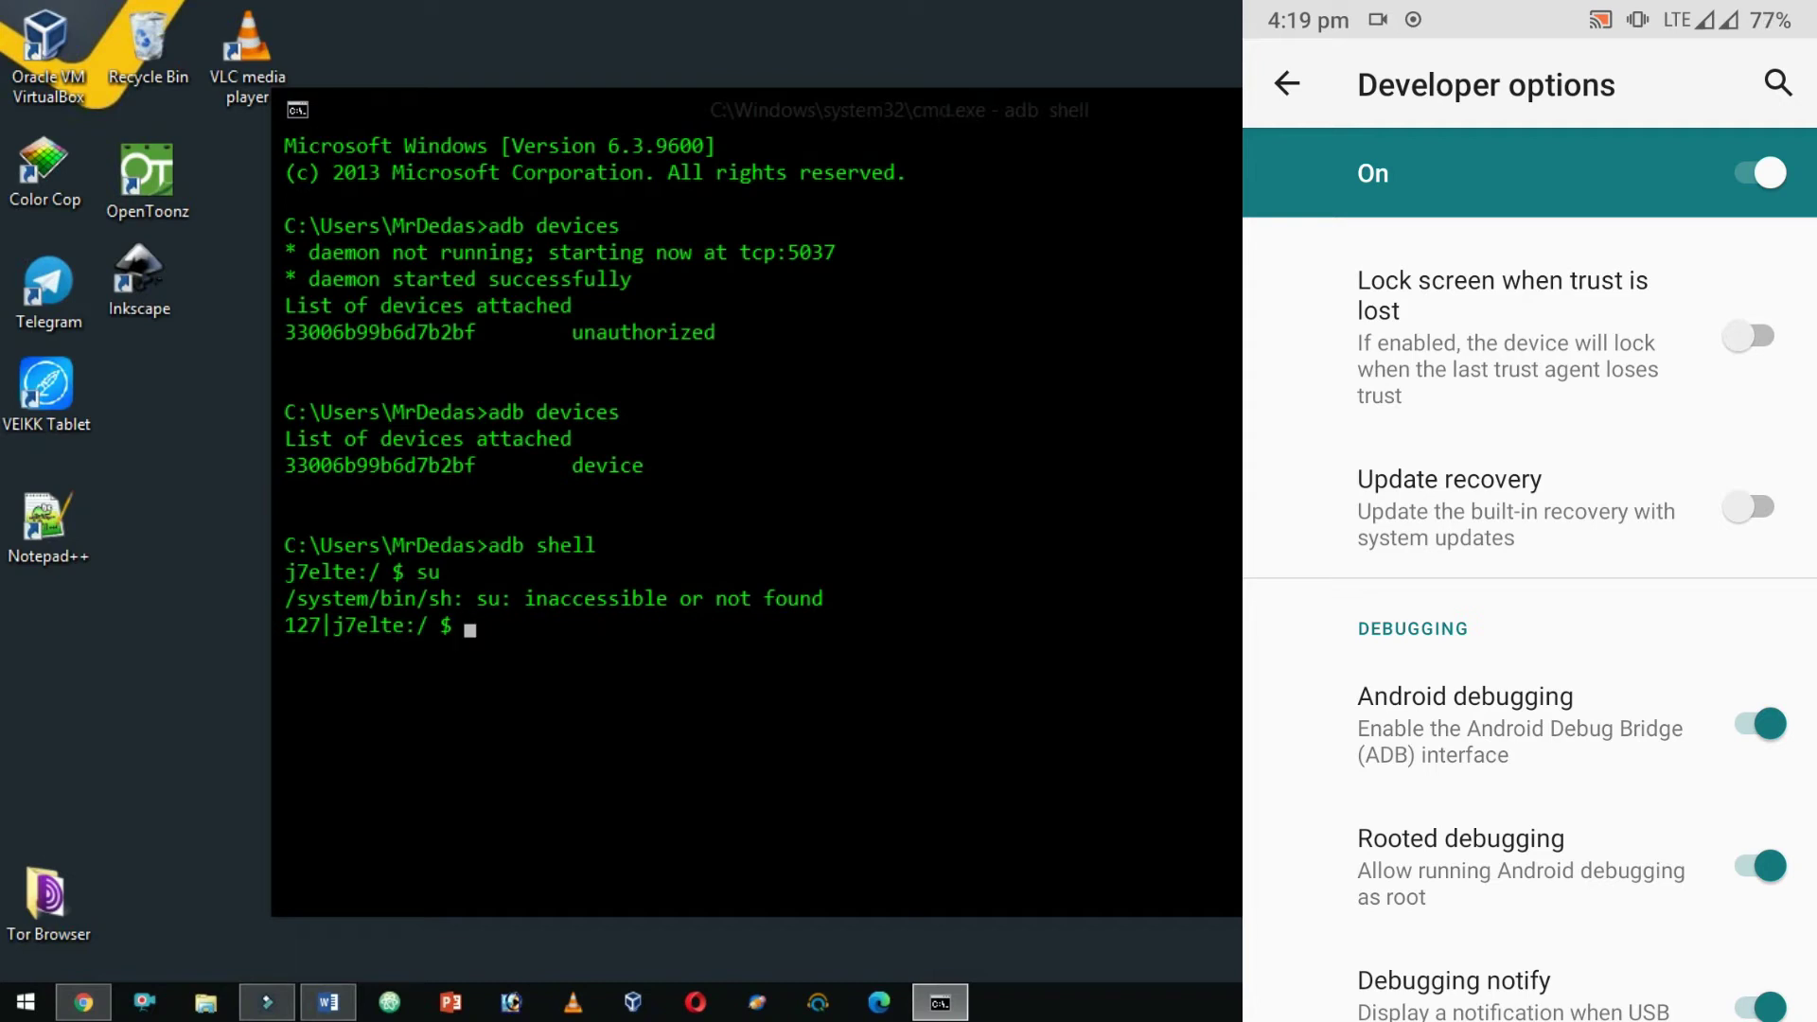
{"action": "key", "text": "alt+F4"}
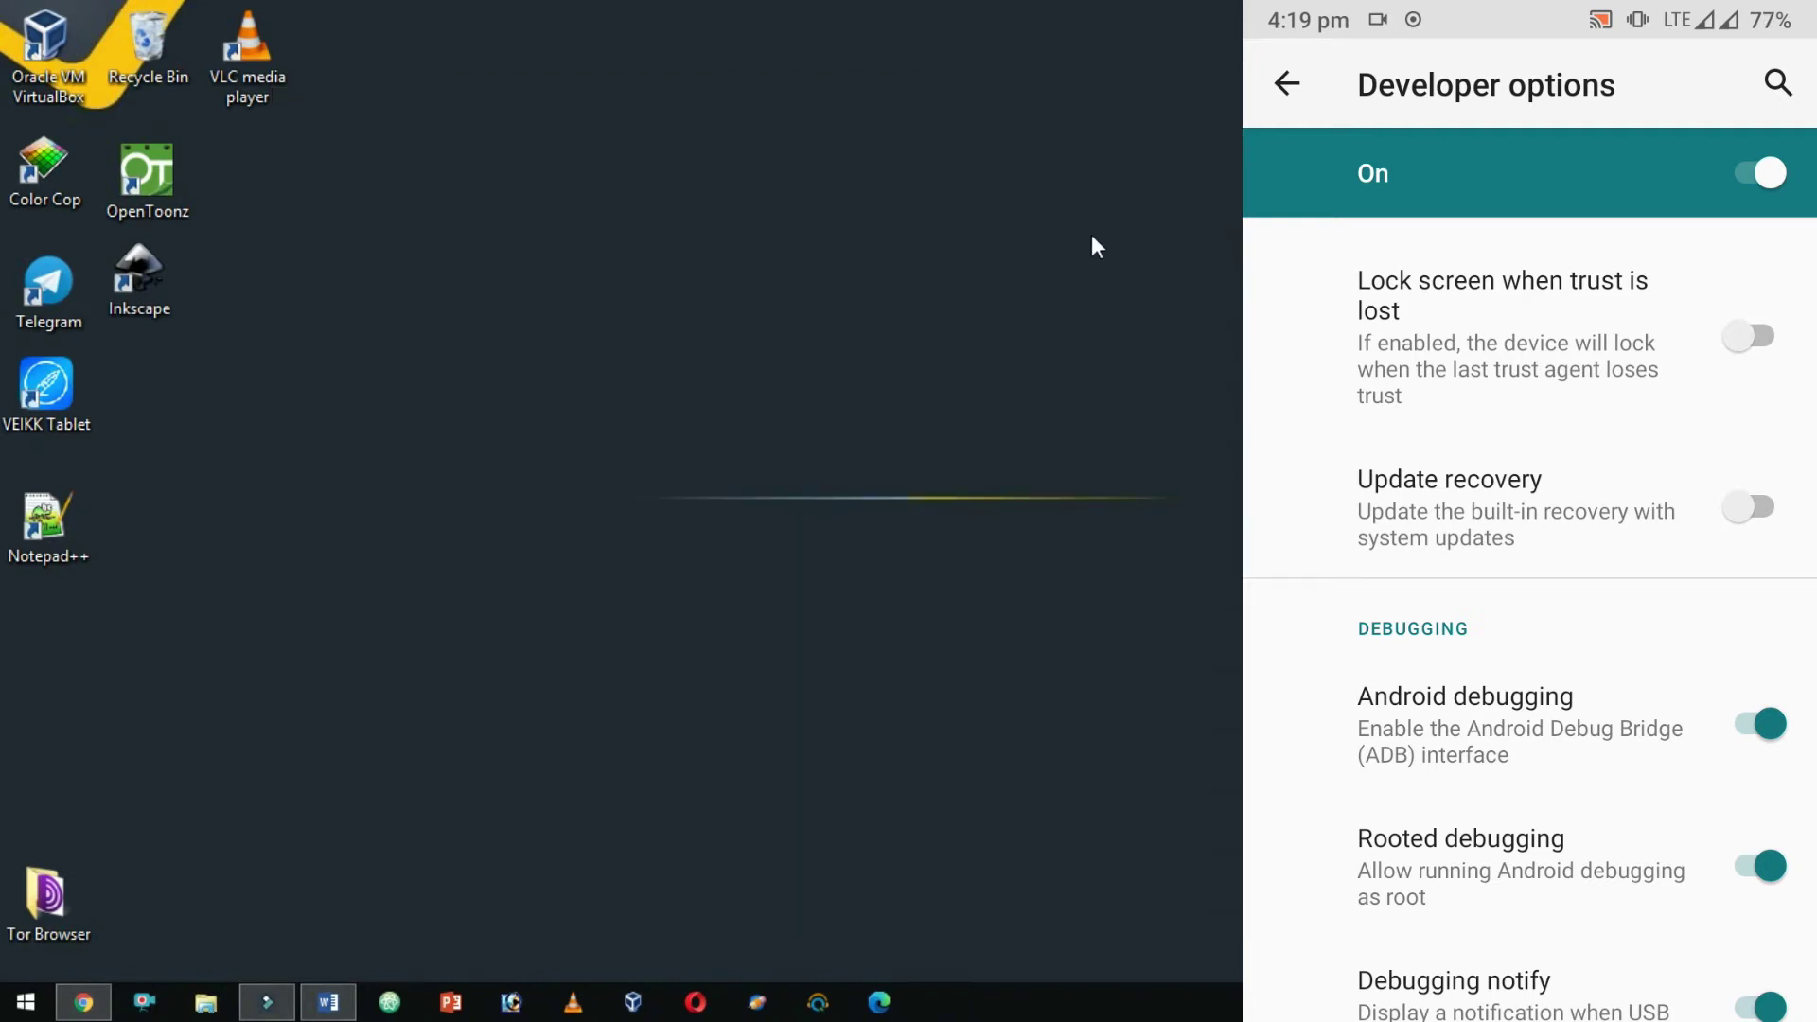
- Open a new command prompt beside the phone mirror and type adb devices
{"action": "key", "text": "super+r"}
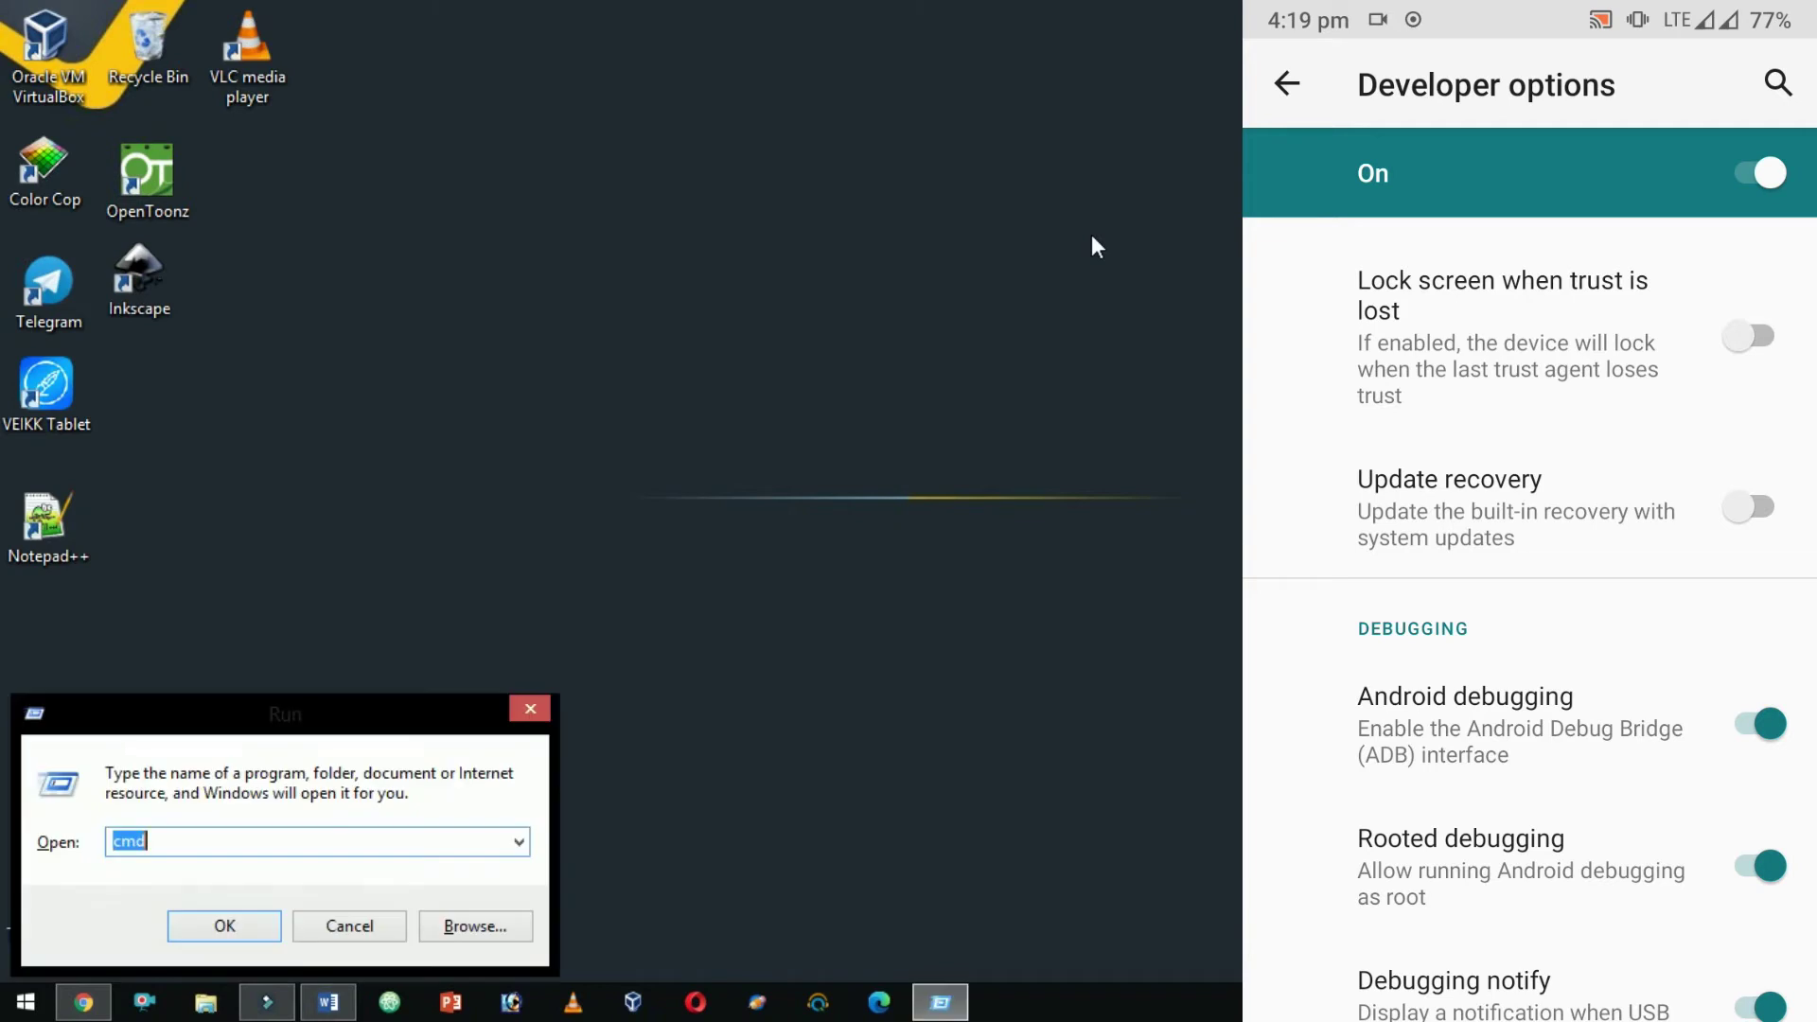
{"action": "key", "text": "Return"}
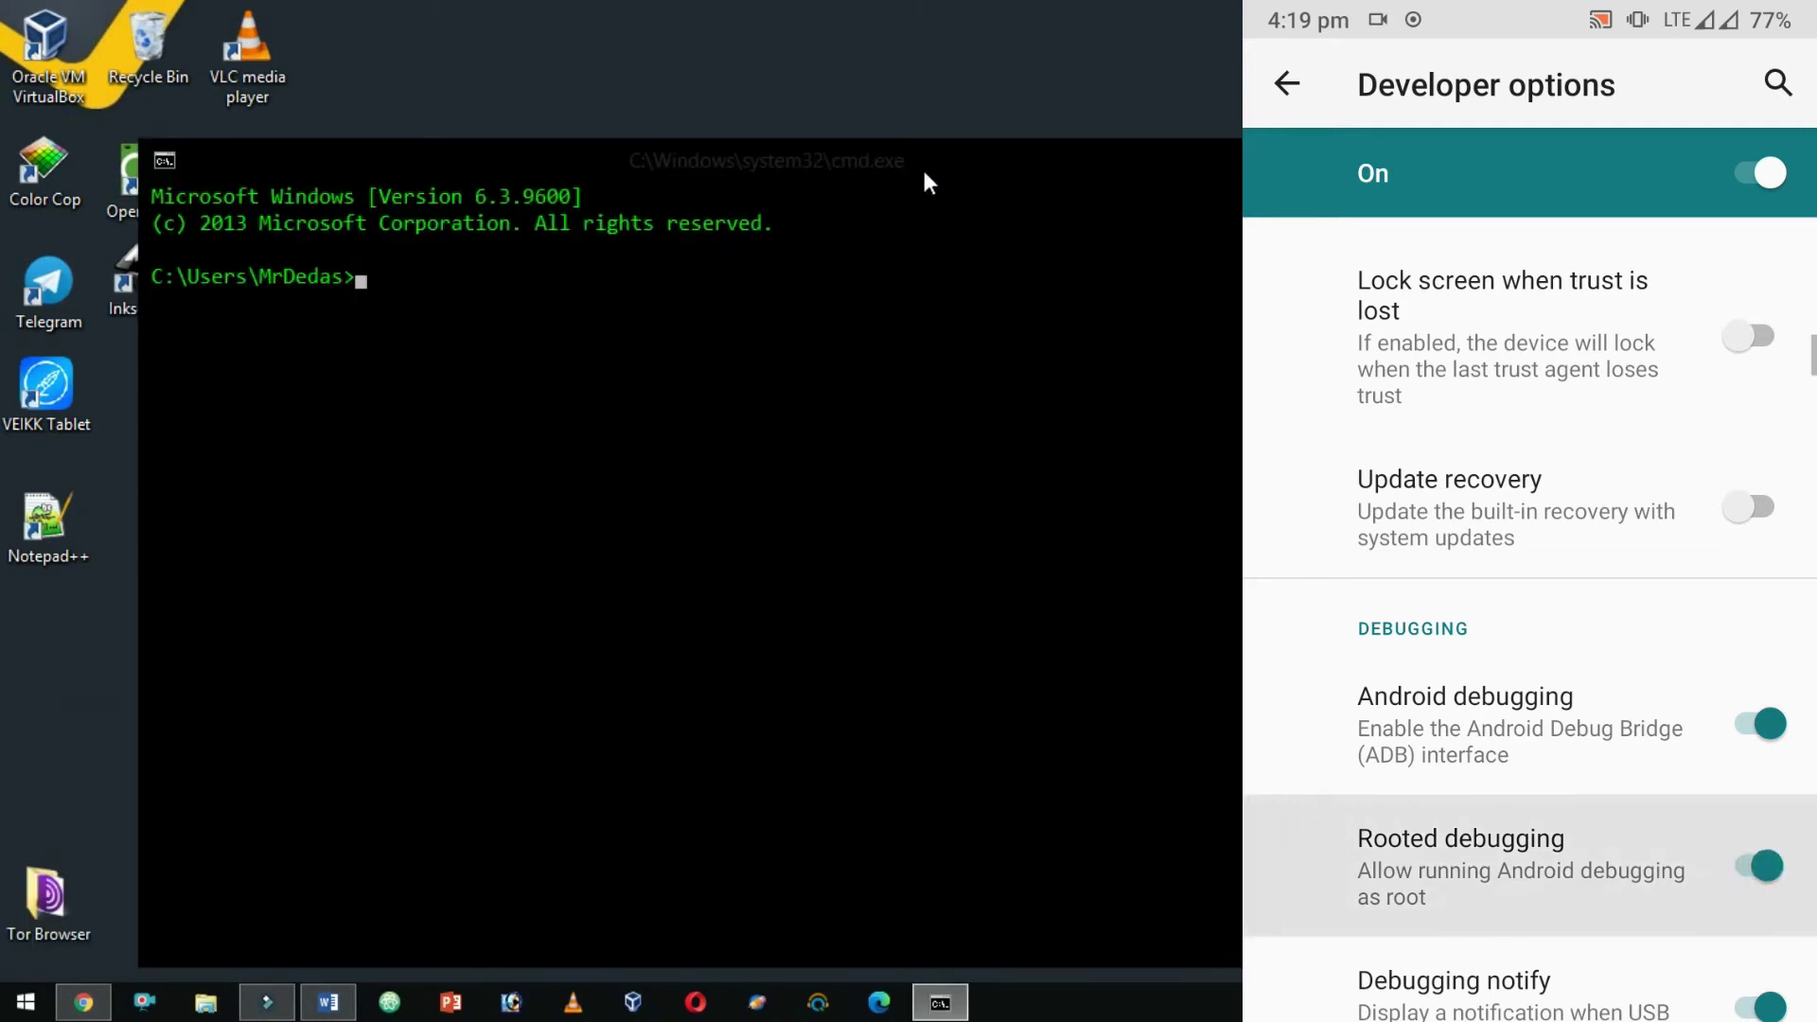
{"action": "left_click_drag", "start_coordinate": [909, 163], "coordinate": [1072, 120]}
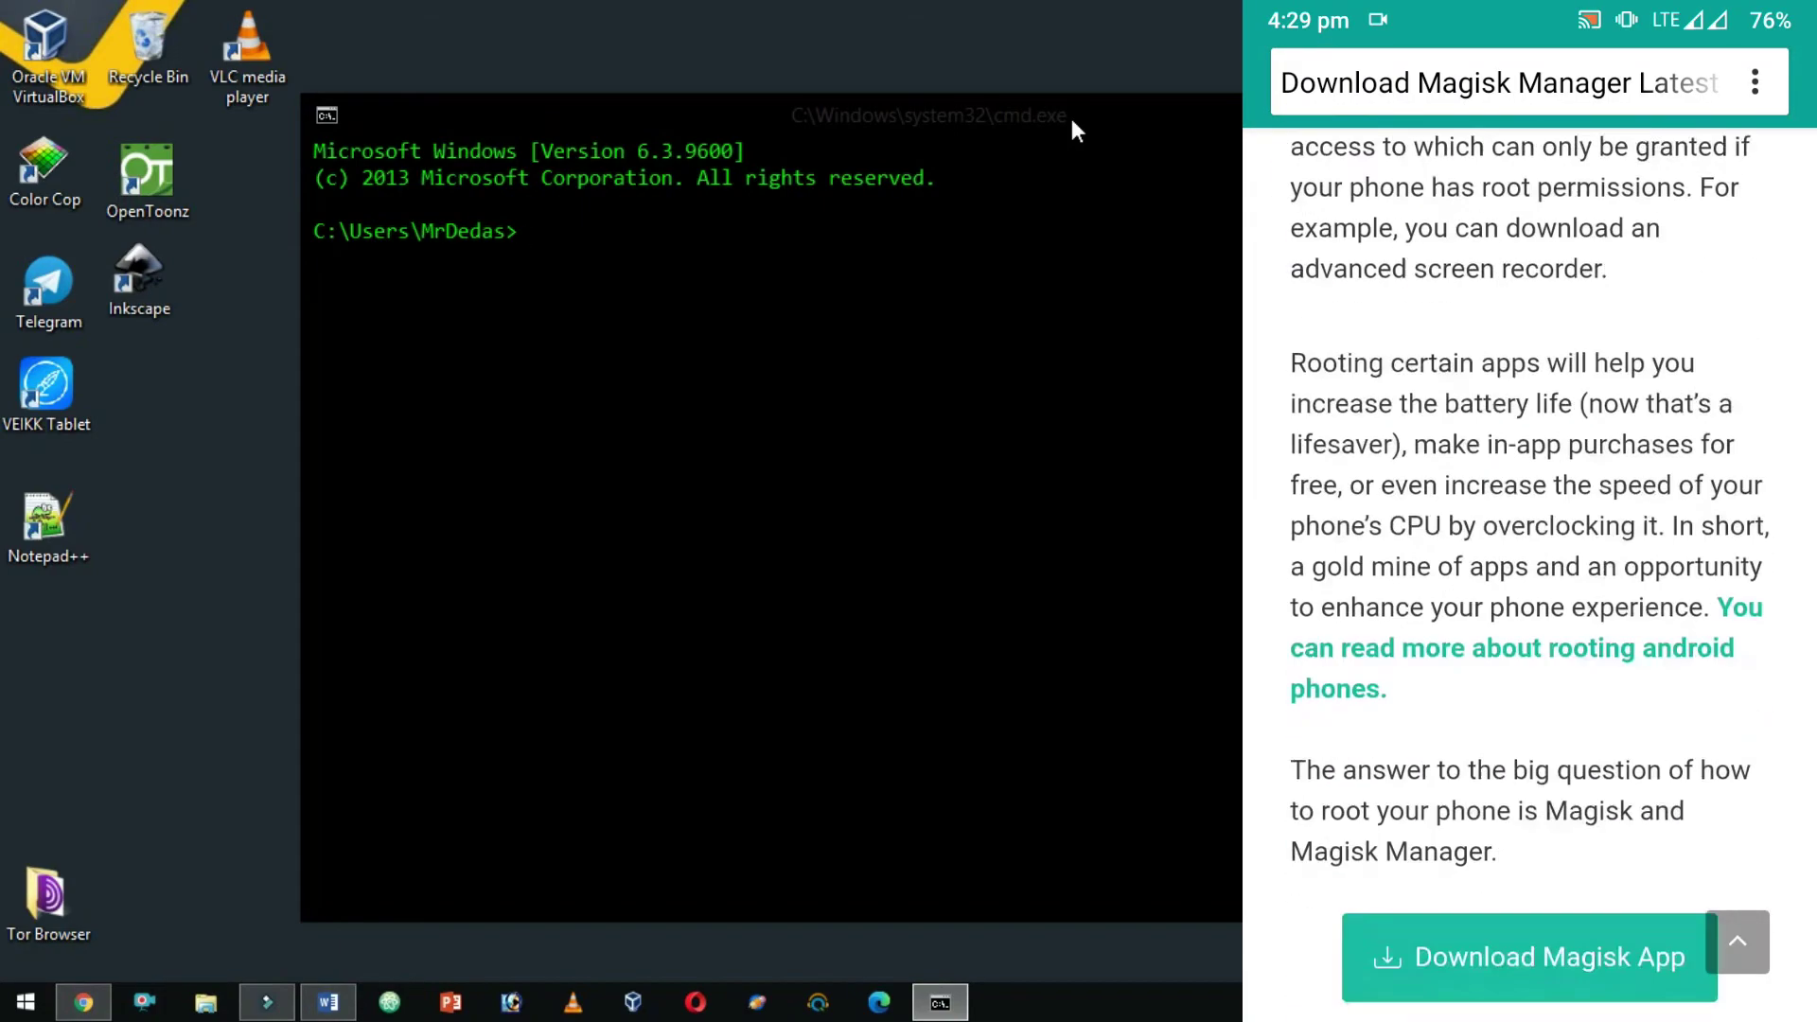
{"action": "key", "text": "super"}
{"action": "key", "text": "super"}
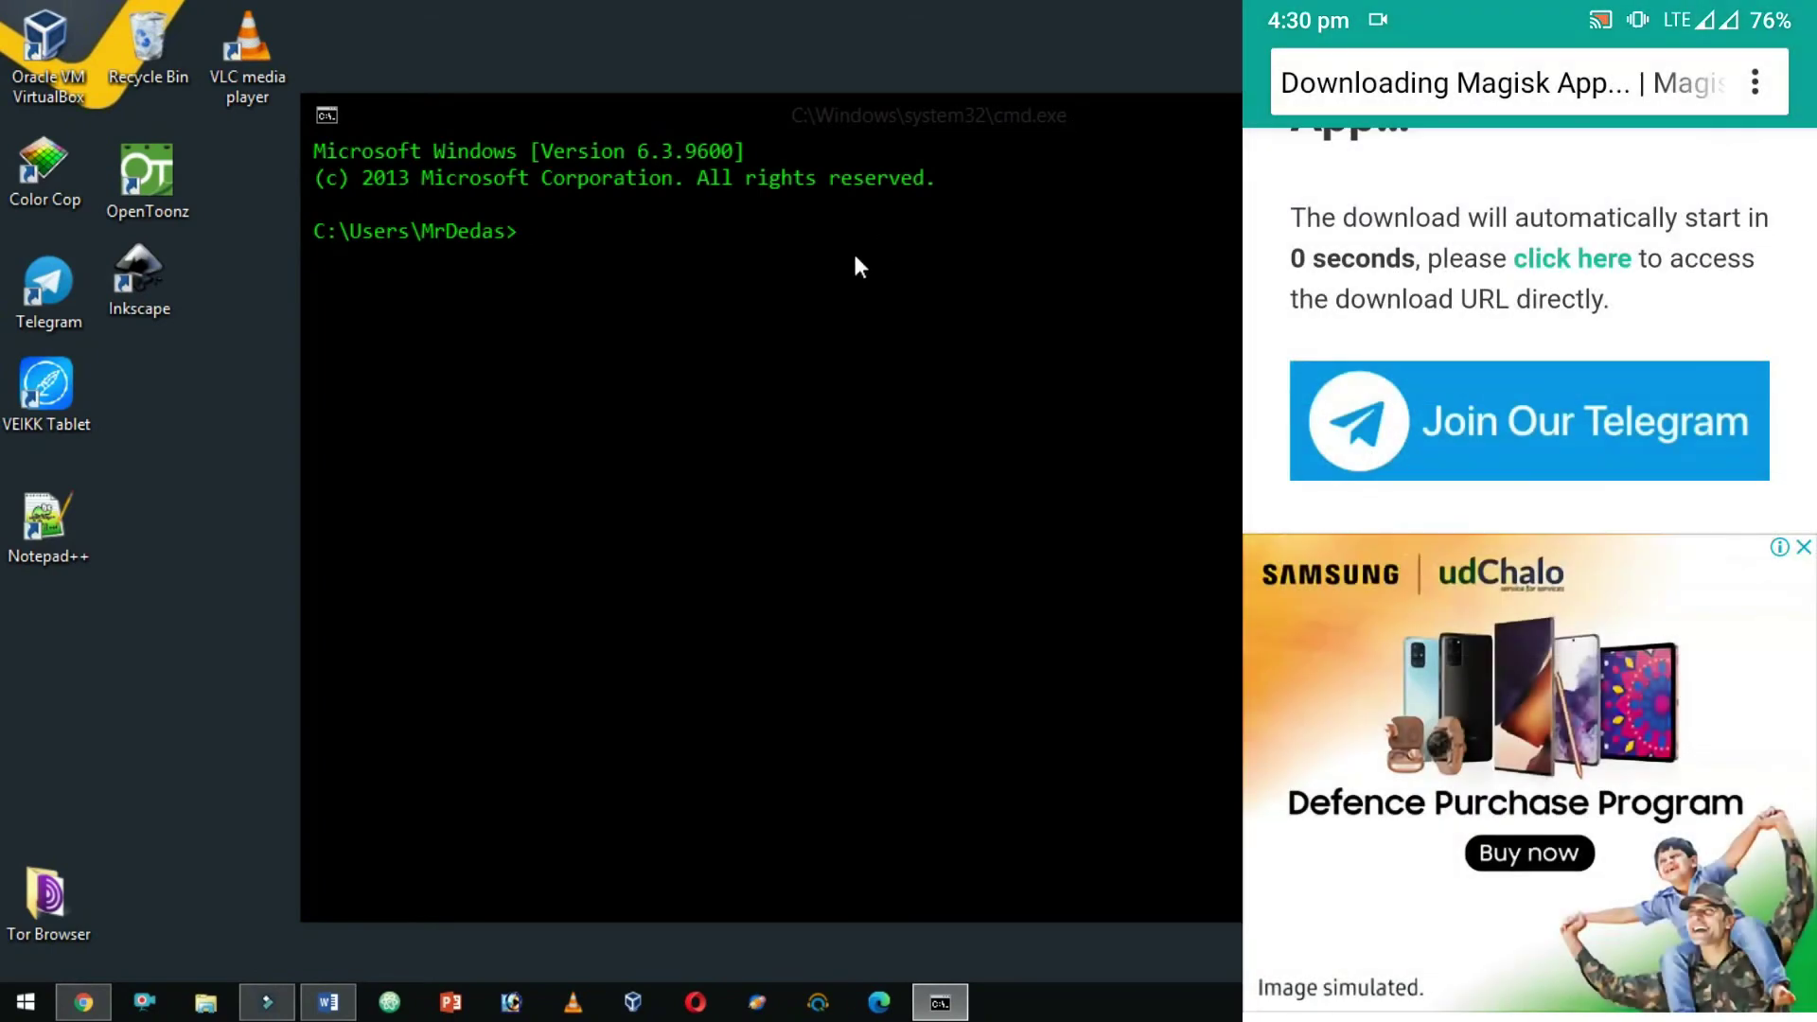
{"action": "type", "text": "adb d"}
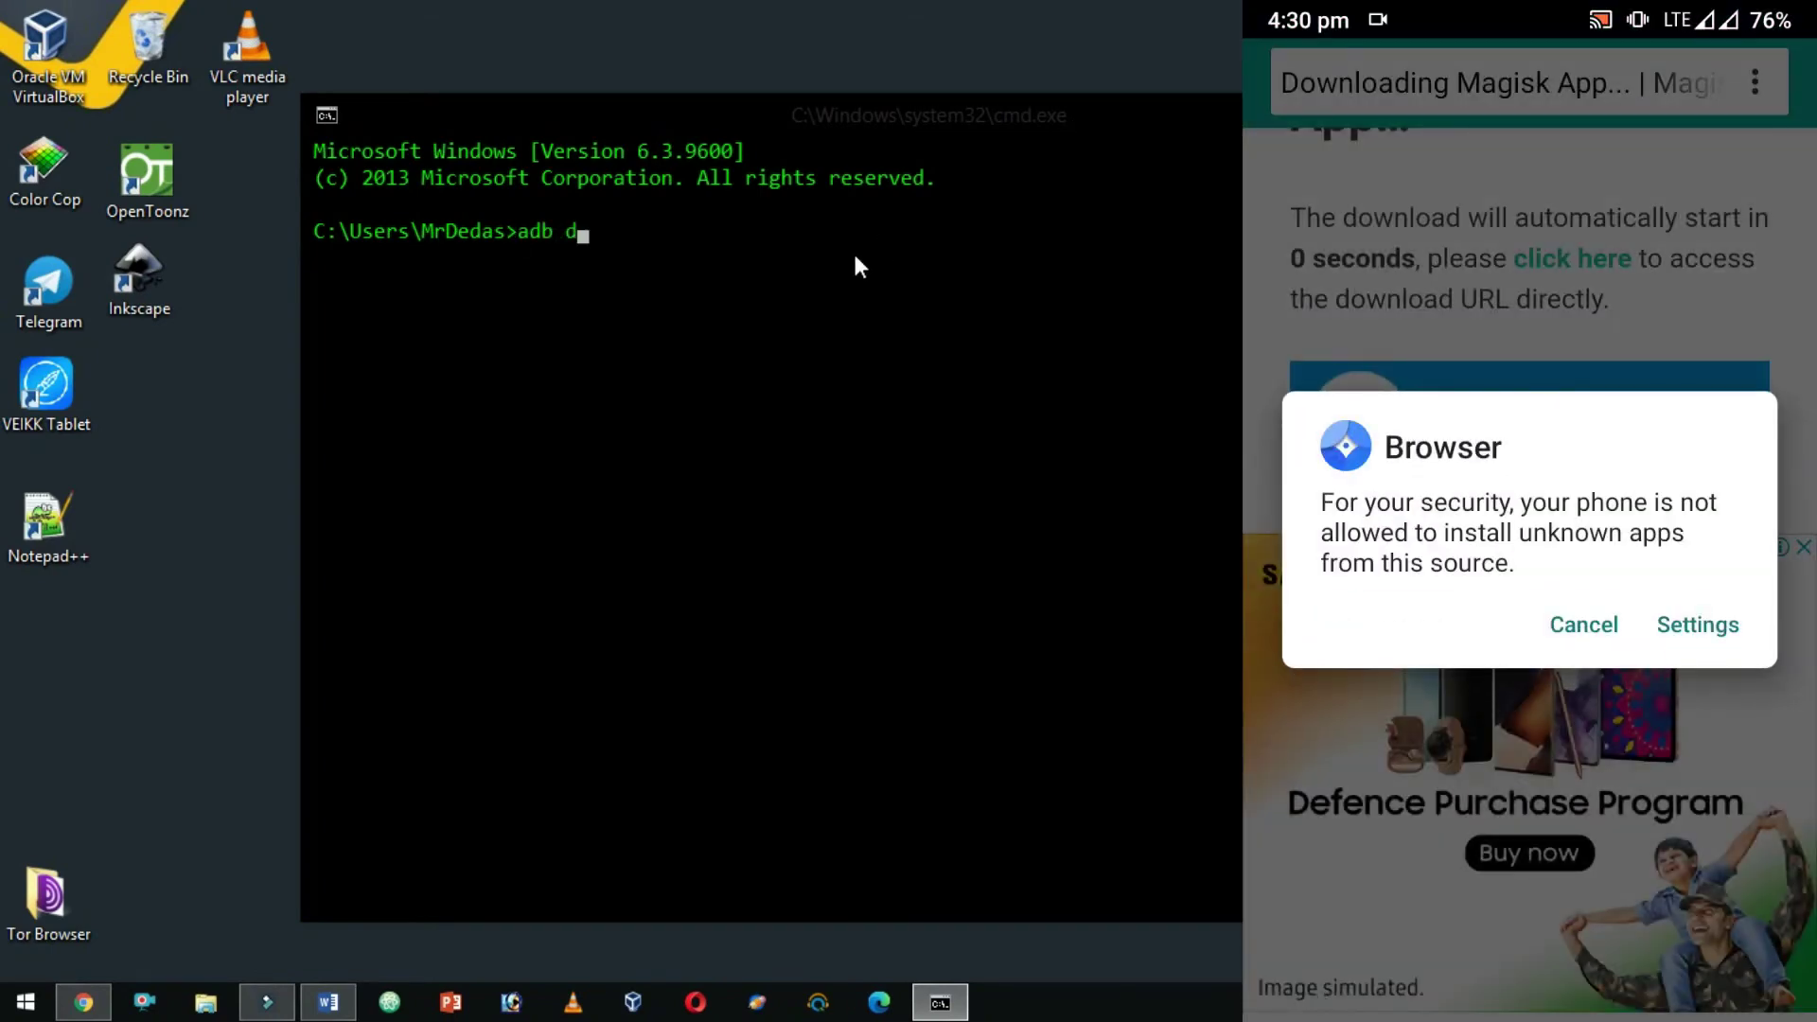
{"action": "type", "text": "evic"}
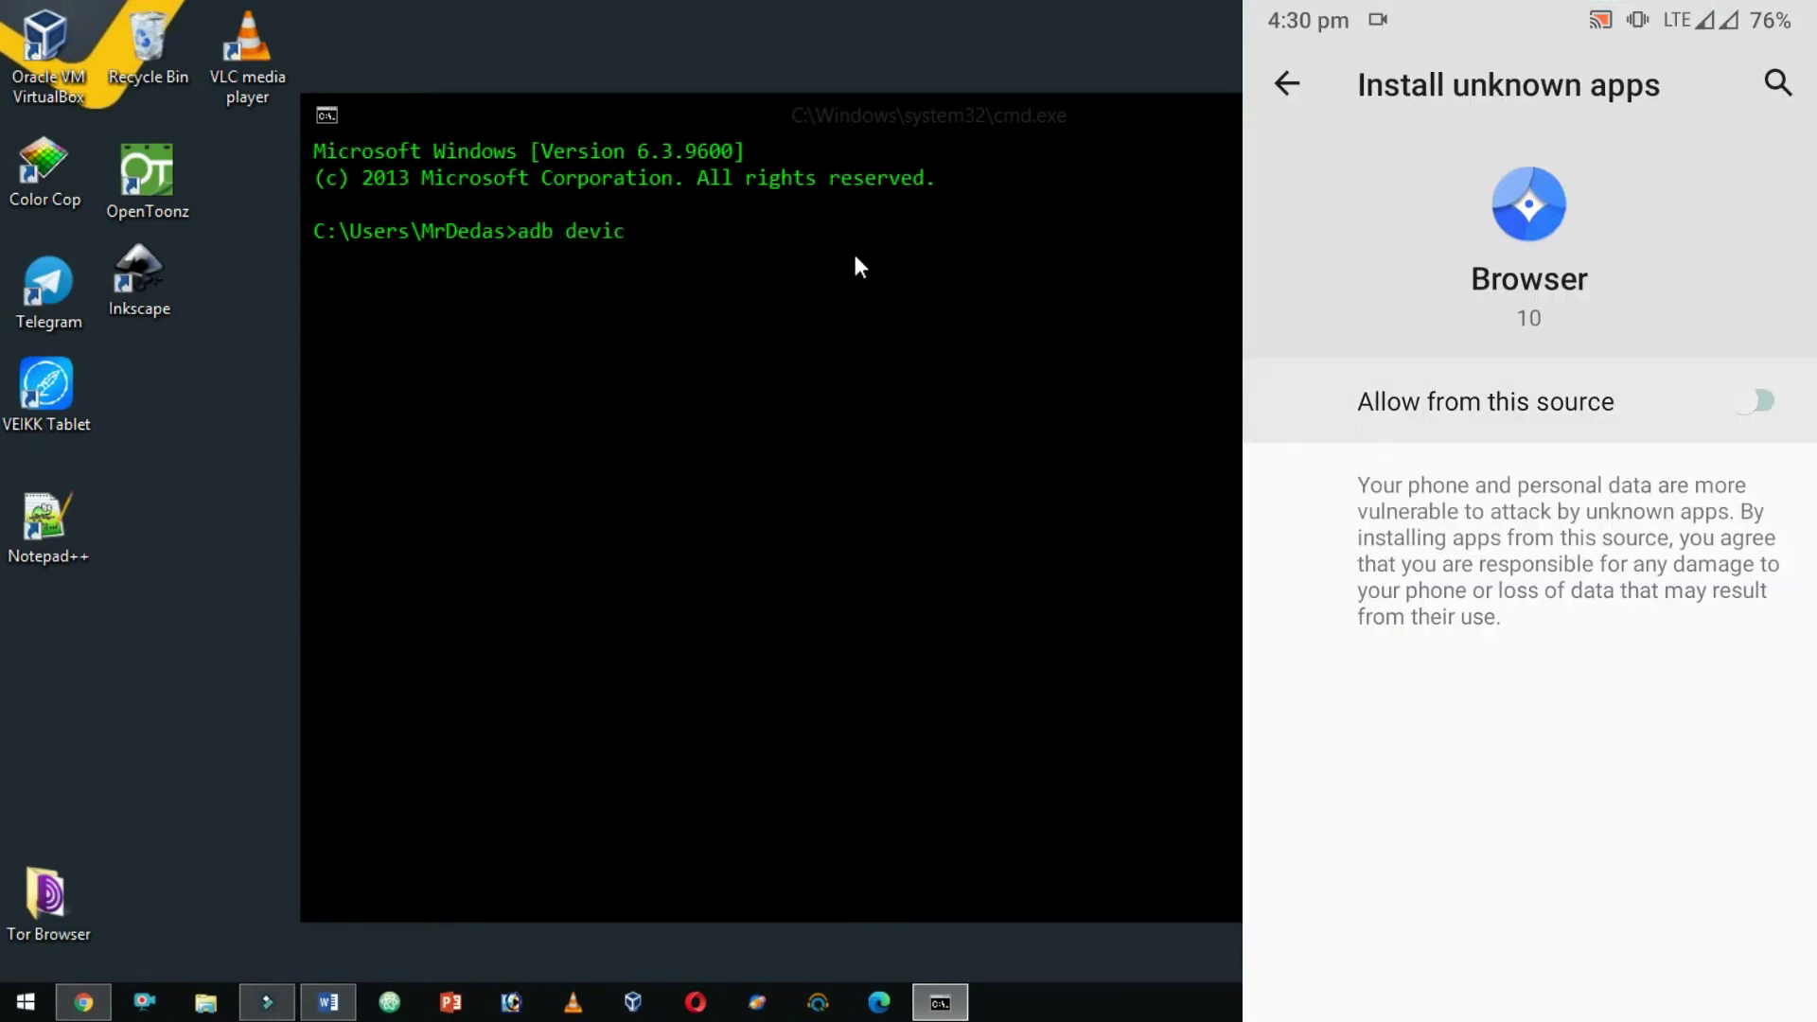
{"action": "type", "text": "es"}
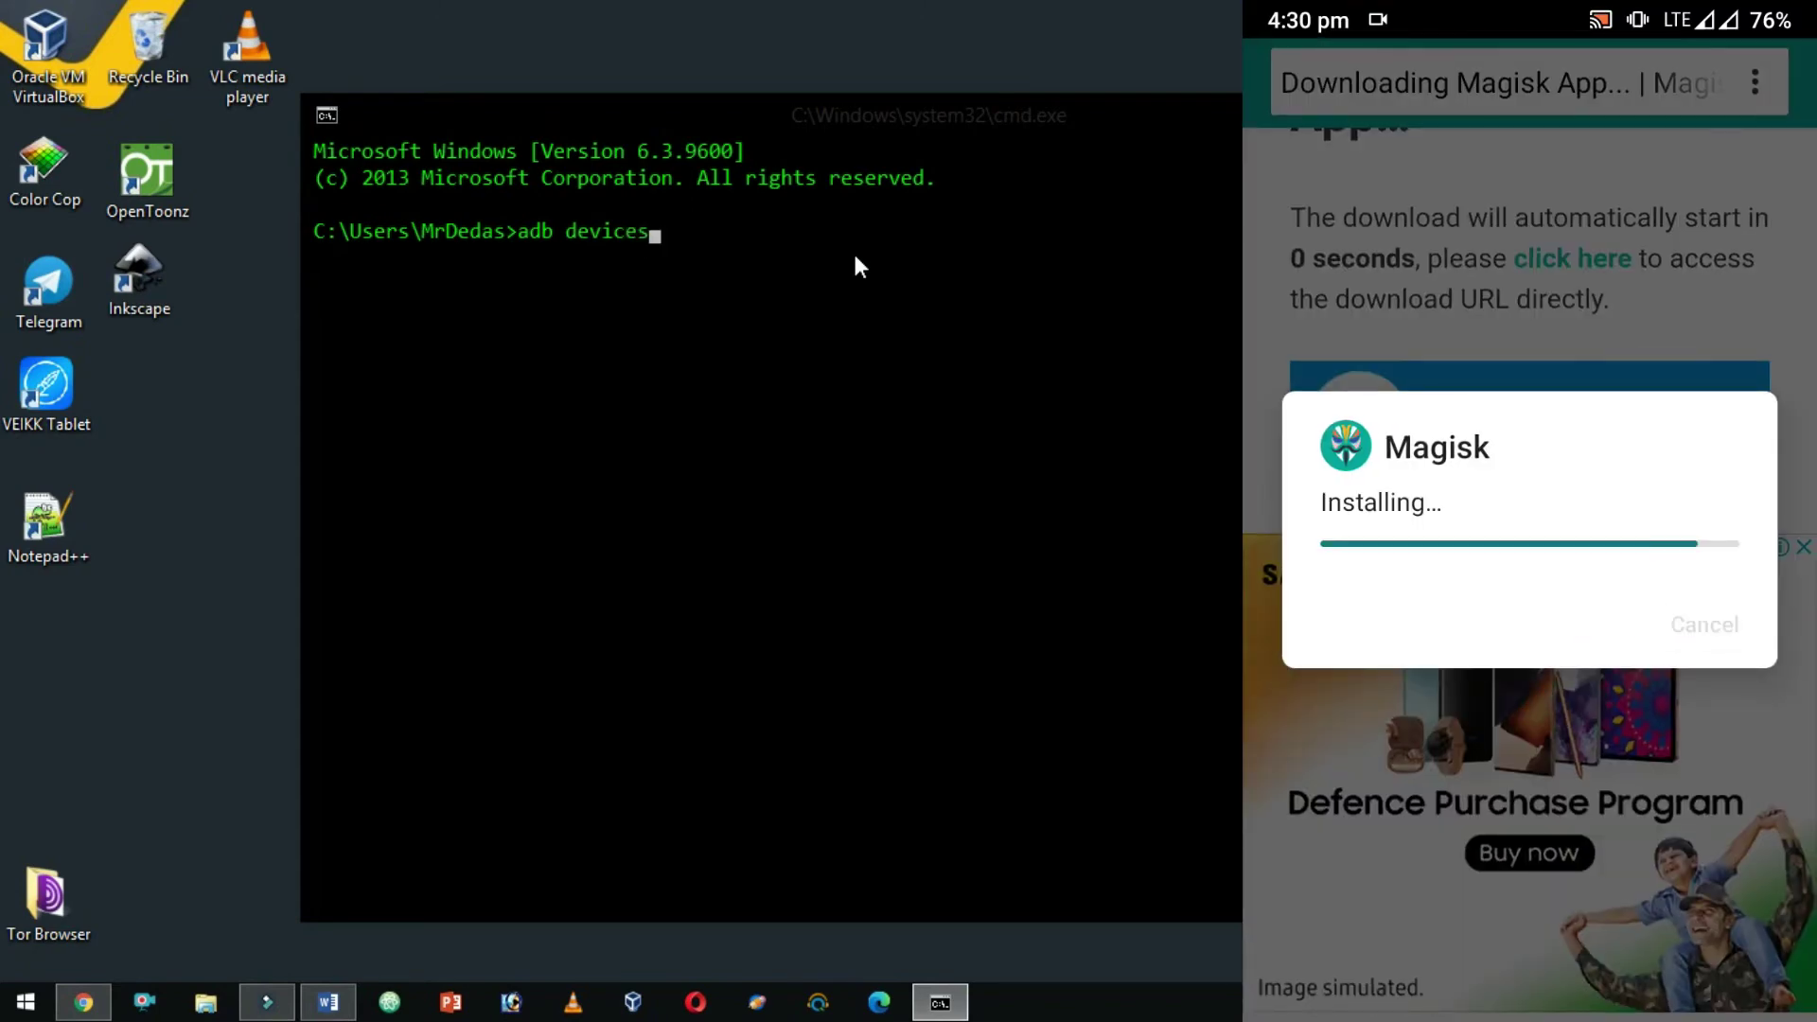
- List adb devices, open adb shell, and try su, which reports not found
{"action": "key", "text": "Return"}
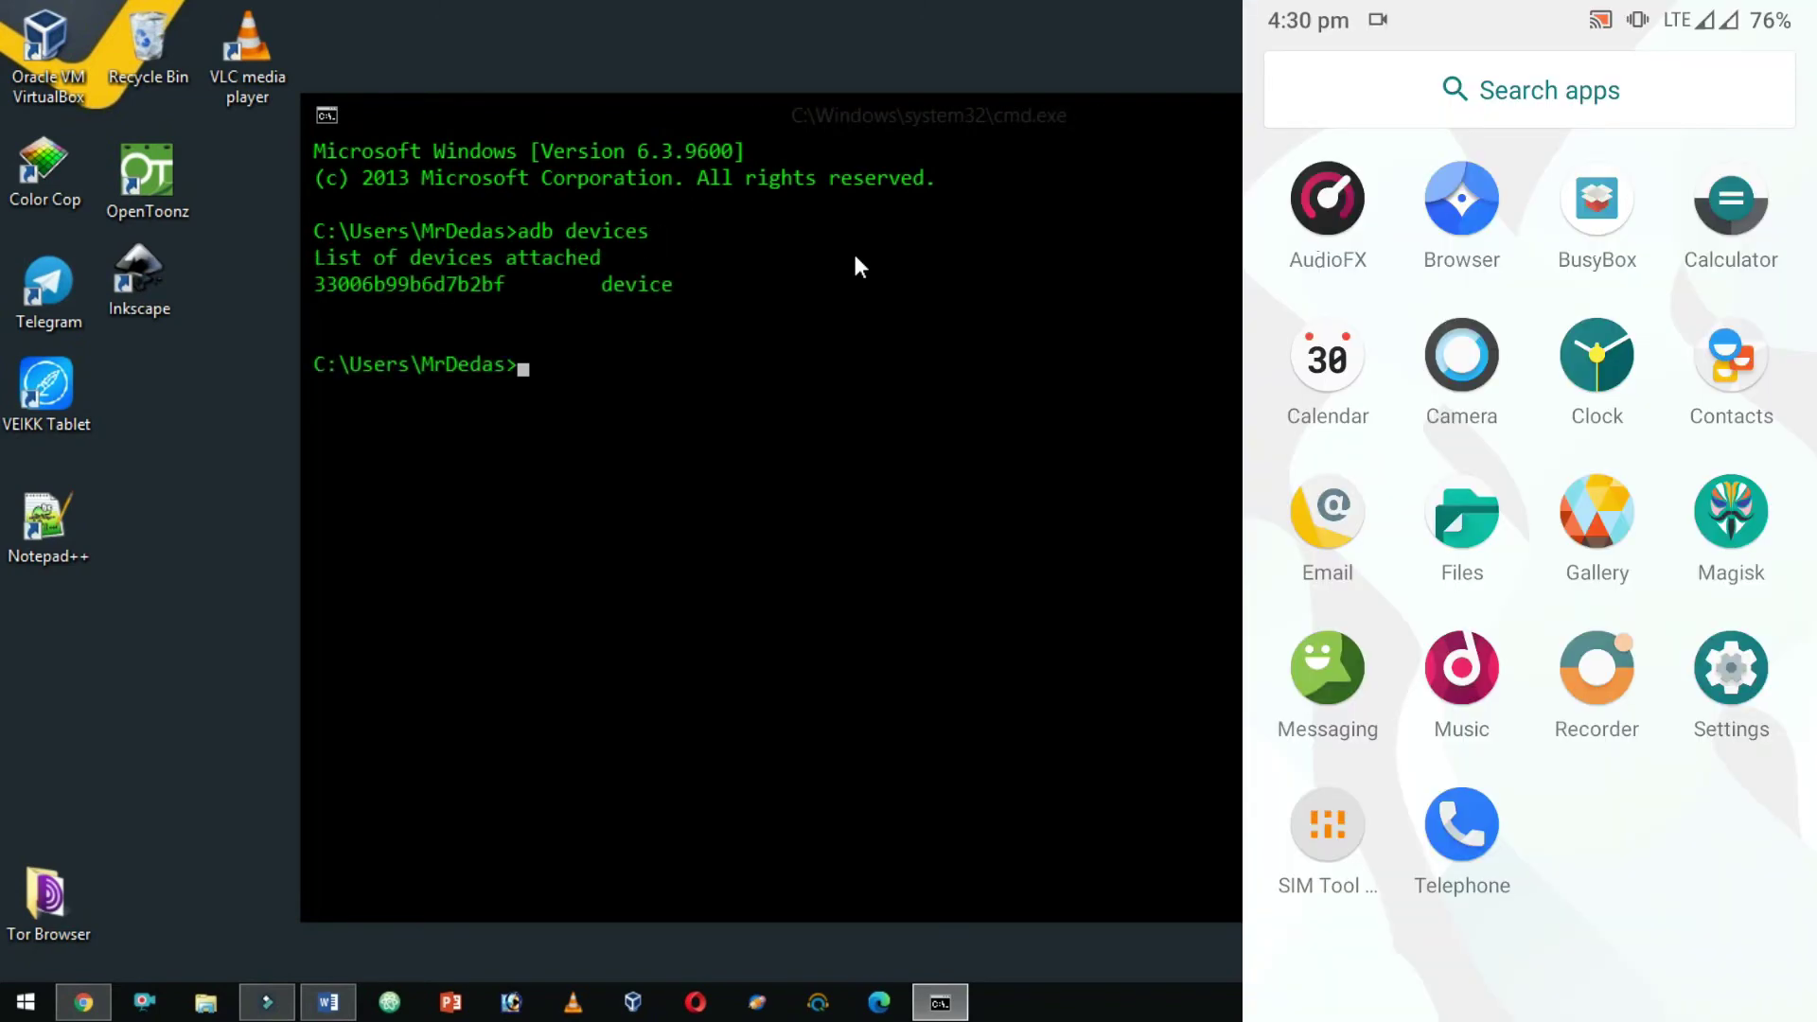
{"action": "type", "text": "ad"}
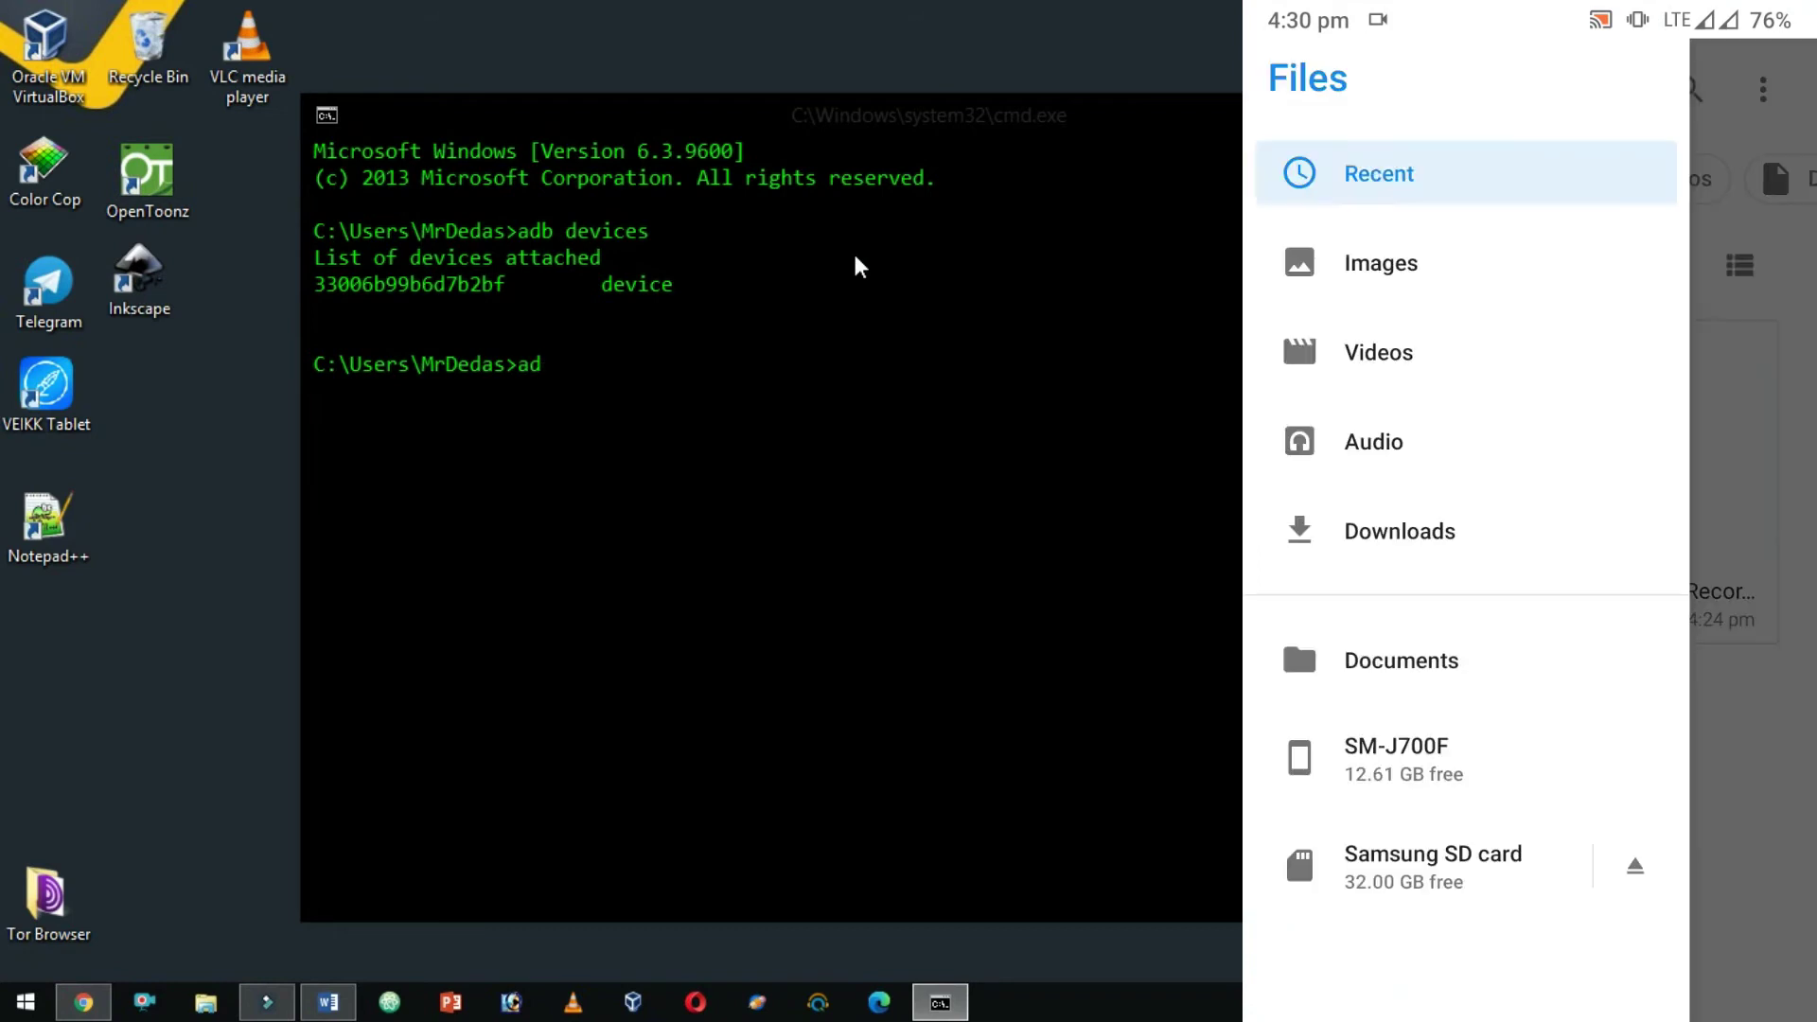
{"action": "type", "text": "b shell"}
{"action": "key", "text": "Return"}
{"action": "type", "text": "su"}
{"action": "key", "text": "Return"}
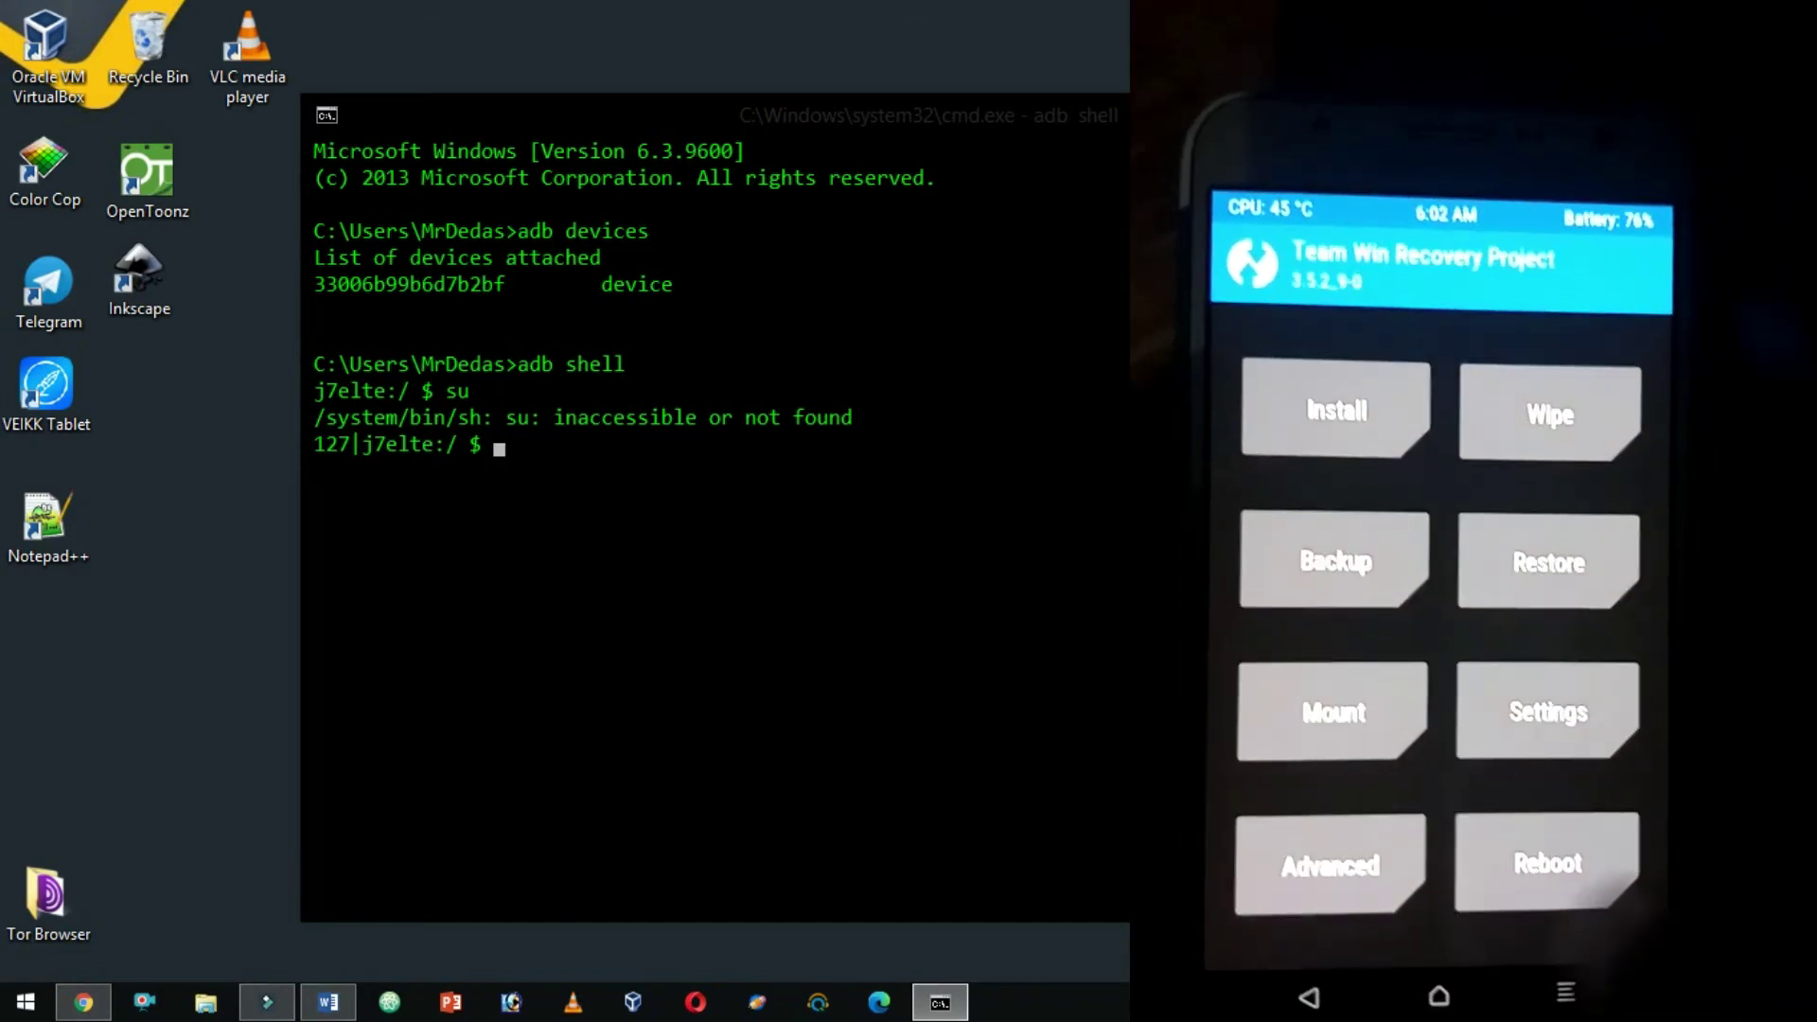
- Close the command window while the phone shows TWRP's main menu
{"action": "left_click", "coordinate": [1518, 108]}
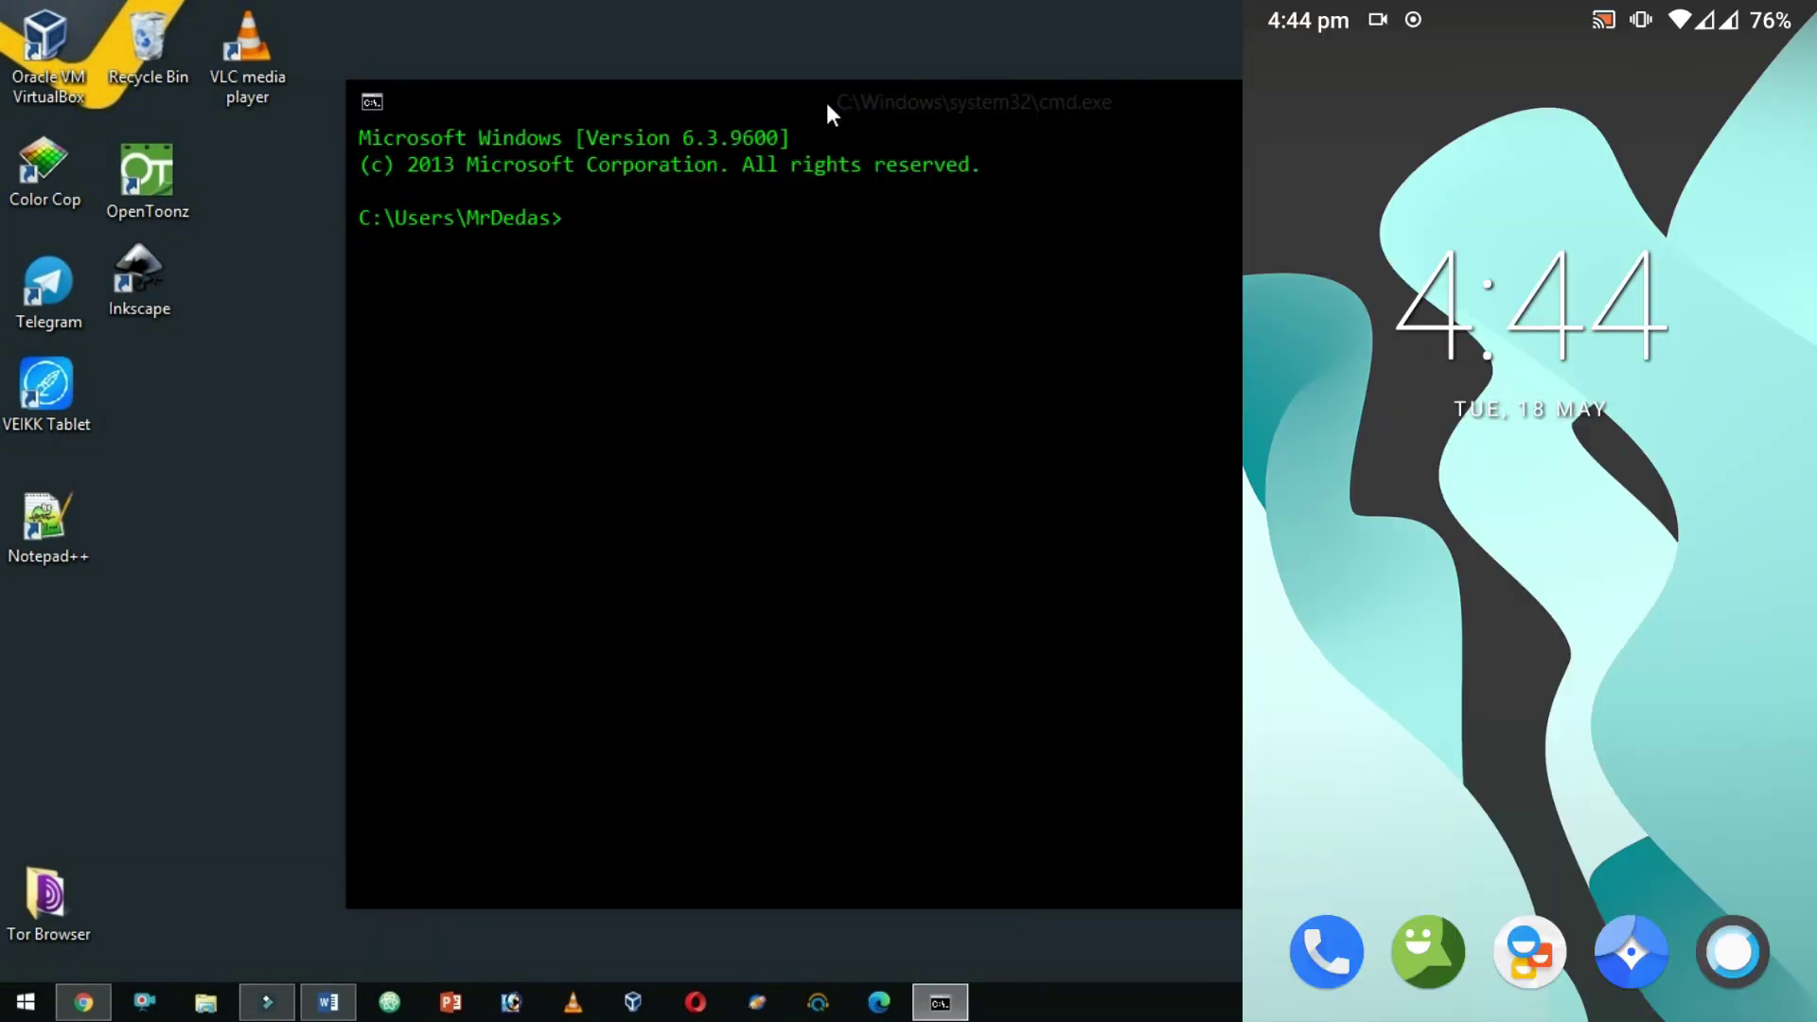
- Run adb devices, adb shell and su for a root prompt, then list data/data
{"action": "type", "text": "adb devices"}
{"action": "key", "text": "Return"}
{"action": "type", "text": "adb she"}
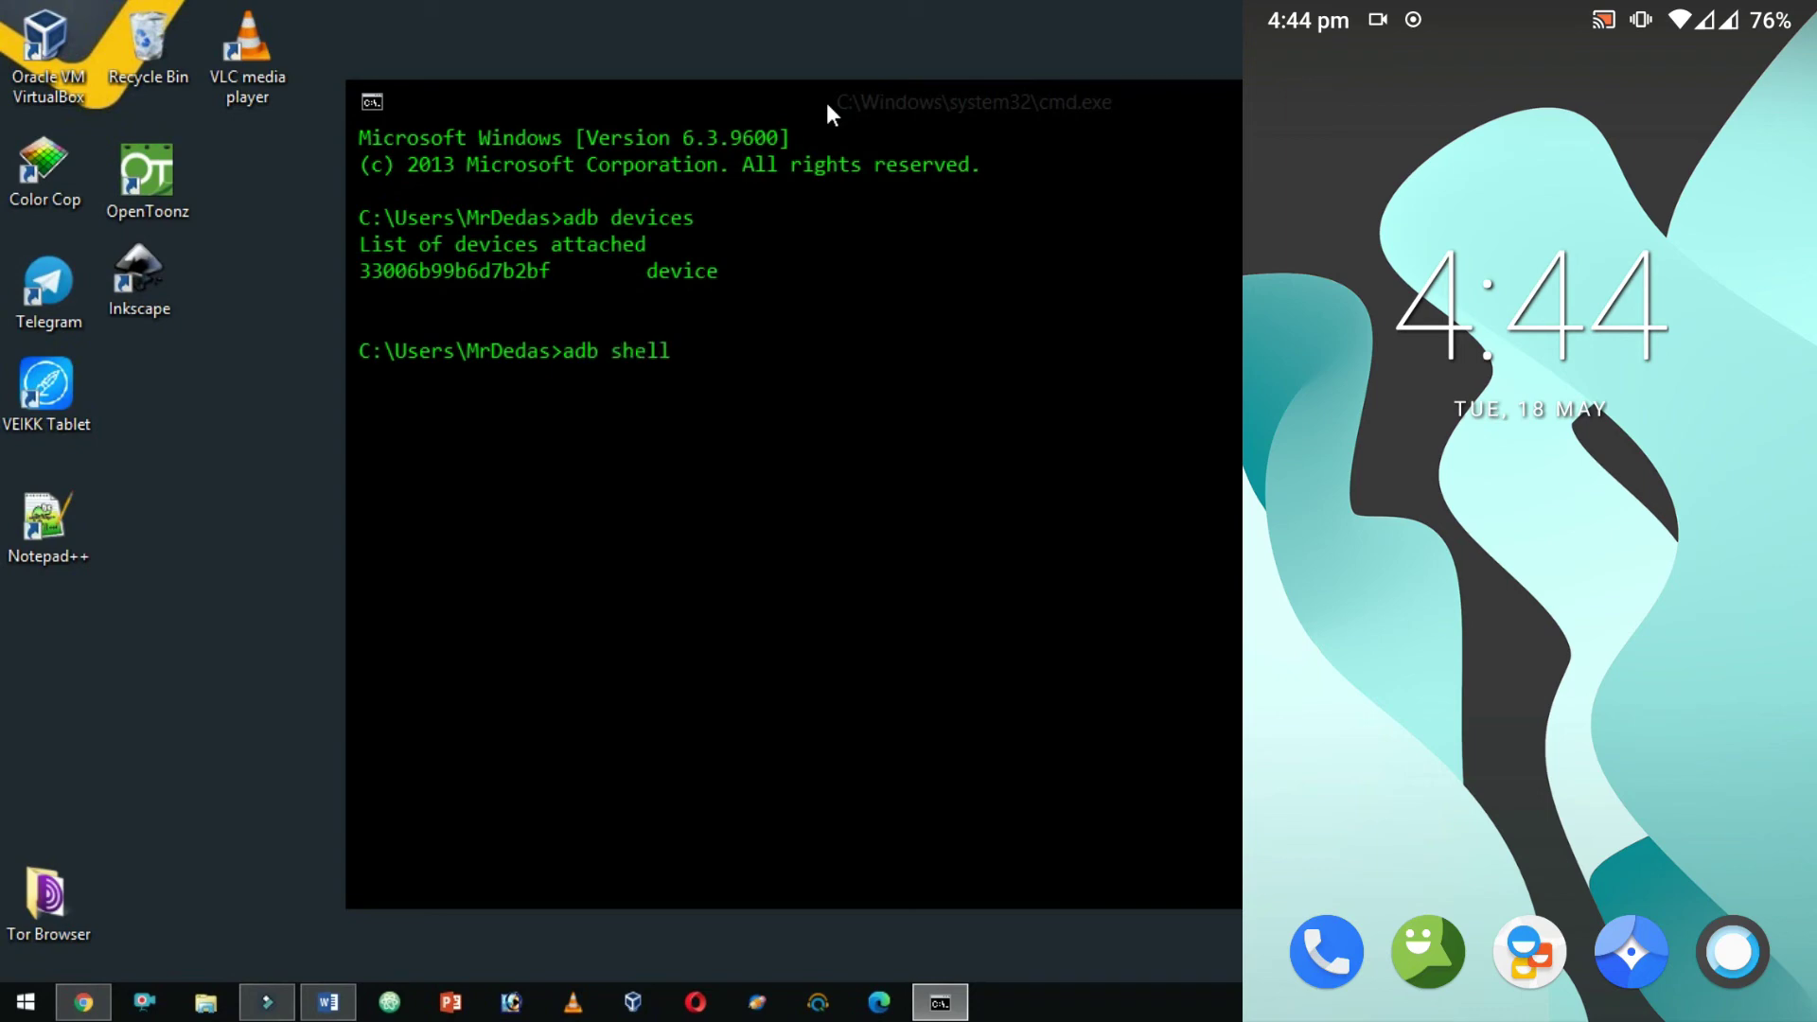
{"action": "type", "text": "ll"}
{"action": "key", "text": "Return"}
{"action": "type", "text": "su"}
{"action": "key", "text": "Return"}
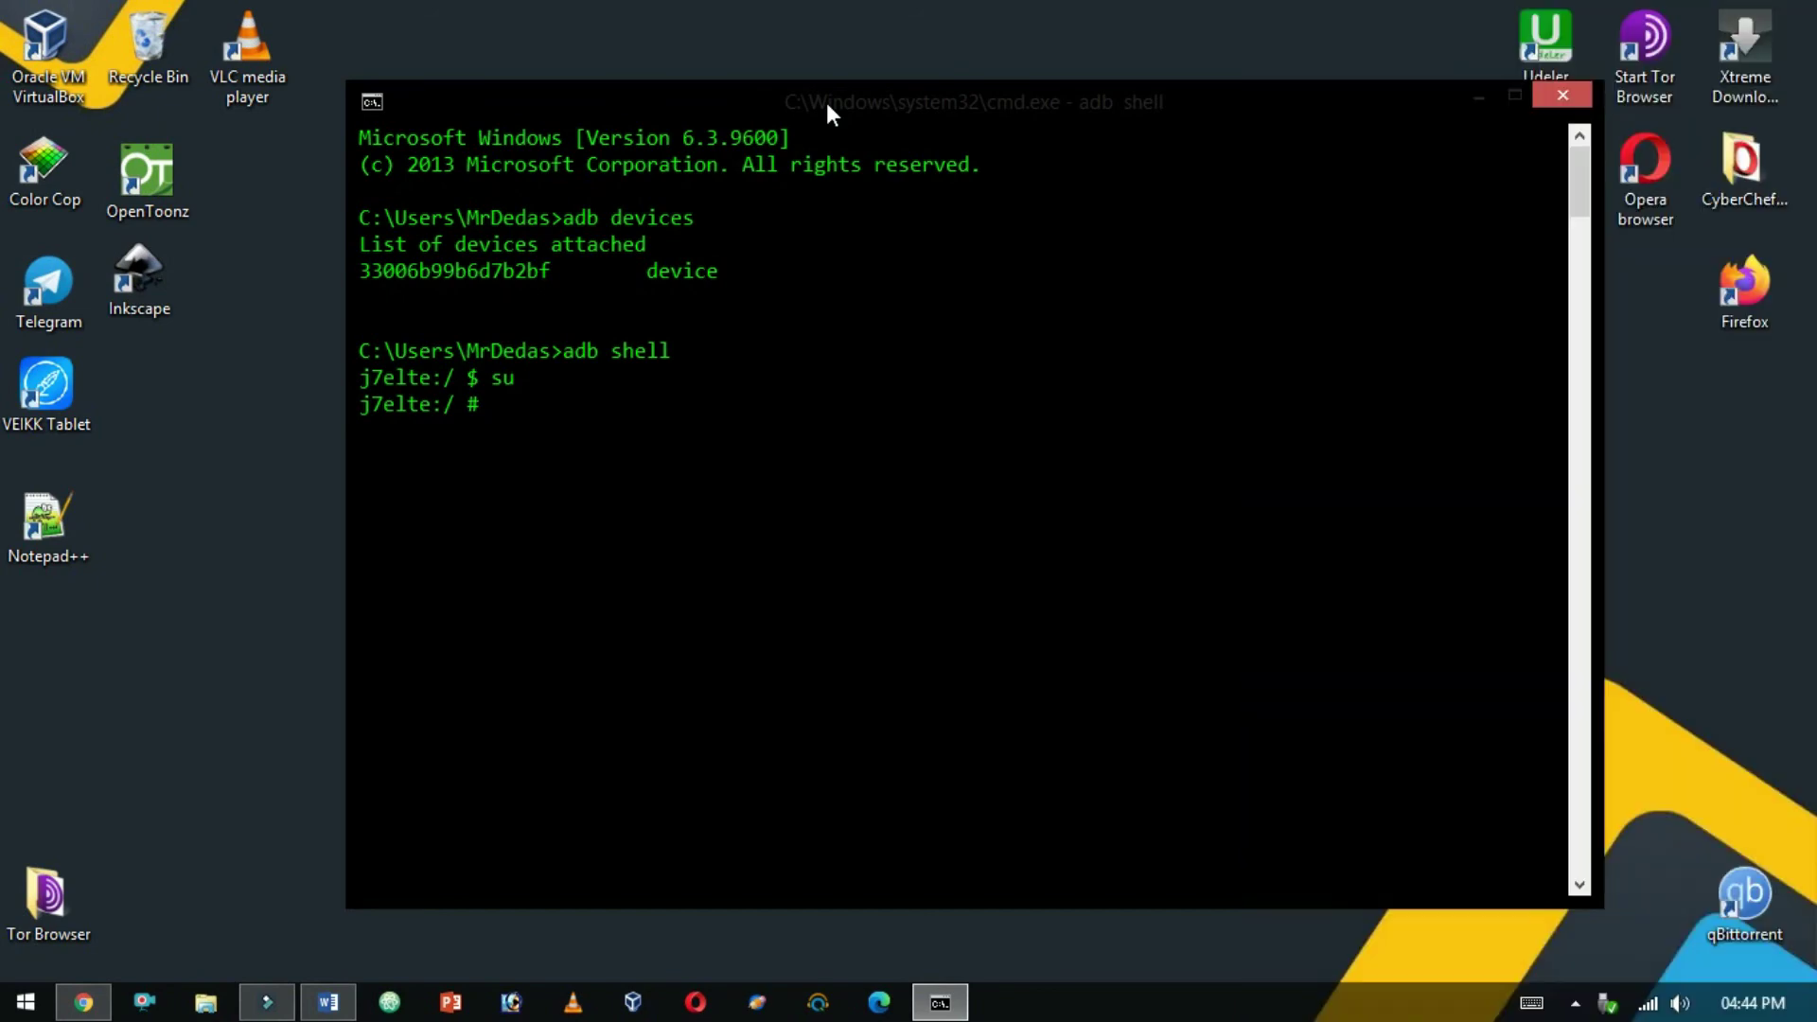
{"action": "type", "text": "data/data"}
{"action": "key", "text": "Return"}
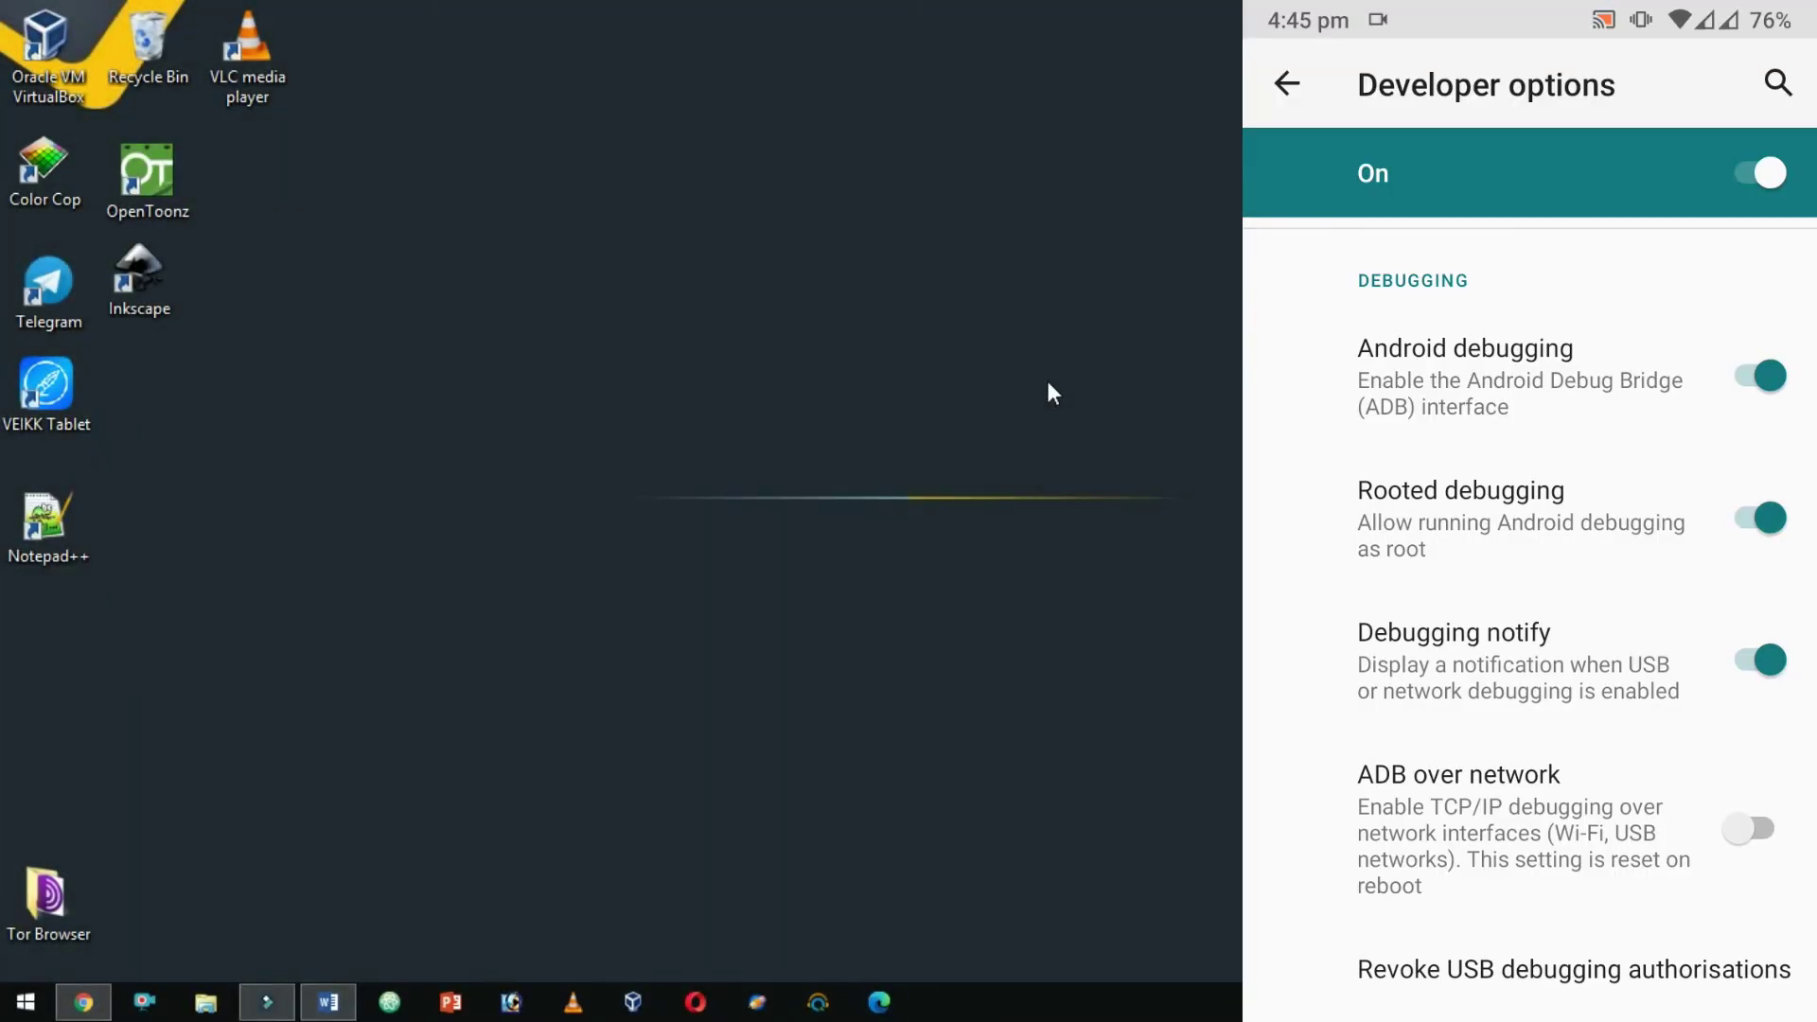
- Open a new command prompt, move it aside, and type adb connect 192.168.43.83:5555
{"action": "key", "text": "super+r"}
{"action": "key", "text": "Return"}
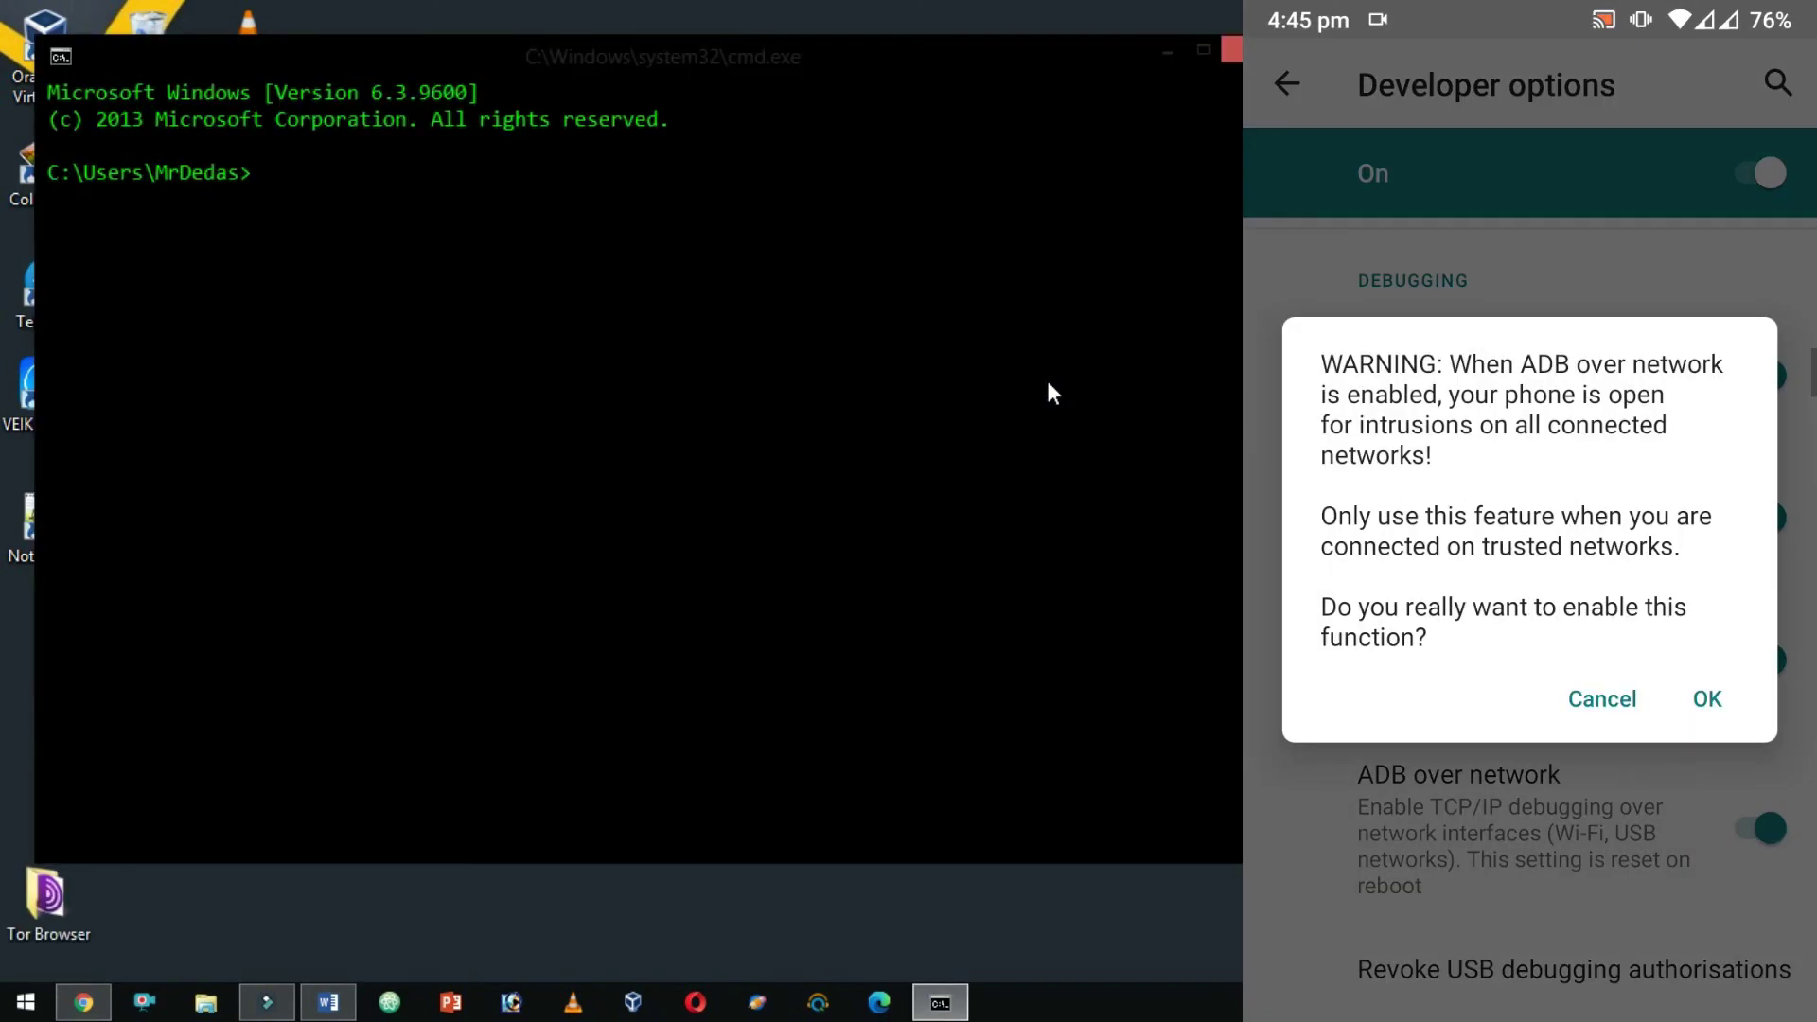
{"action": "left_click_drag", "start_coordinate": [691, 64], "coordinate": [902, 111]}
{"action": "type", "text": "adb connect 192.16"}
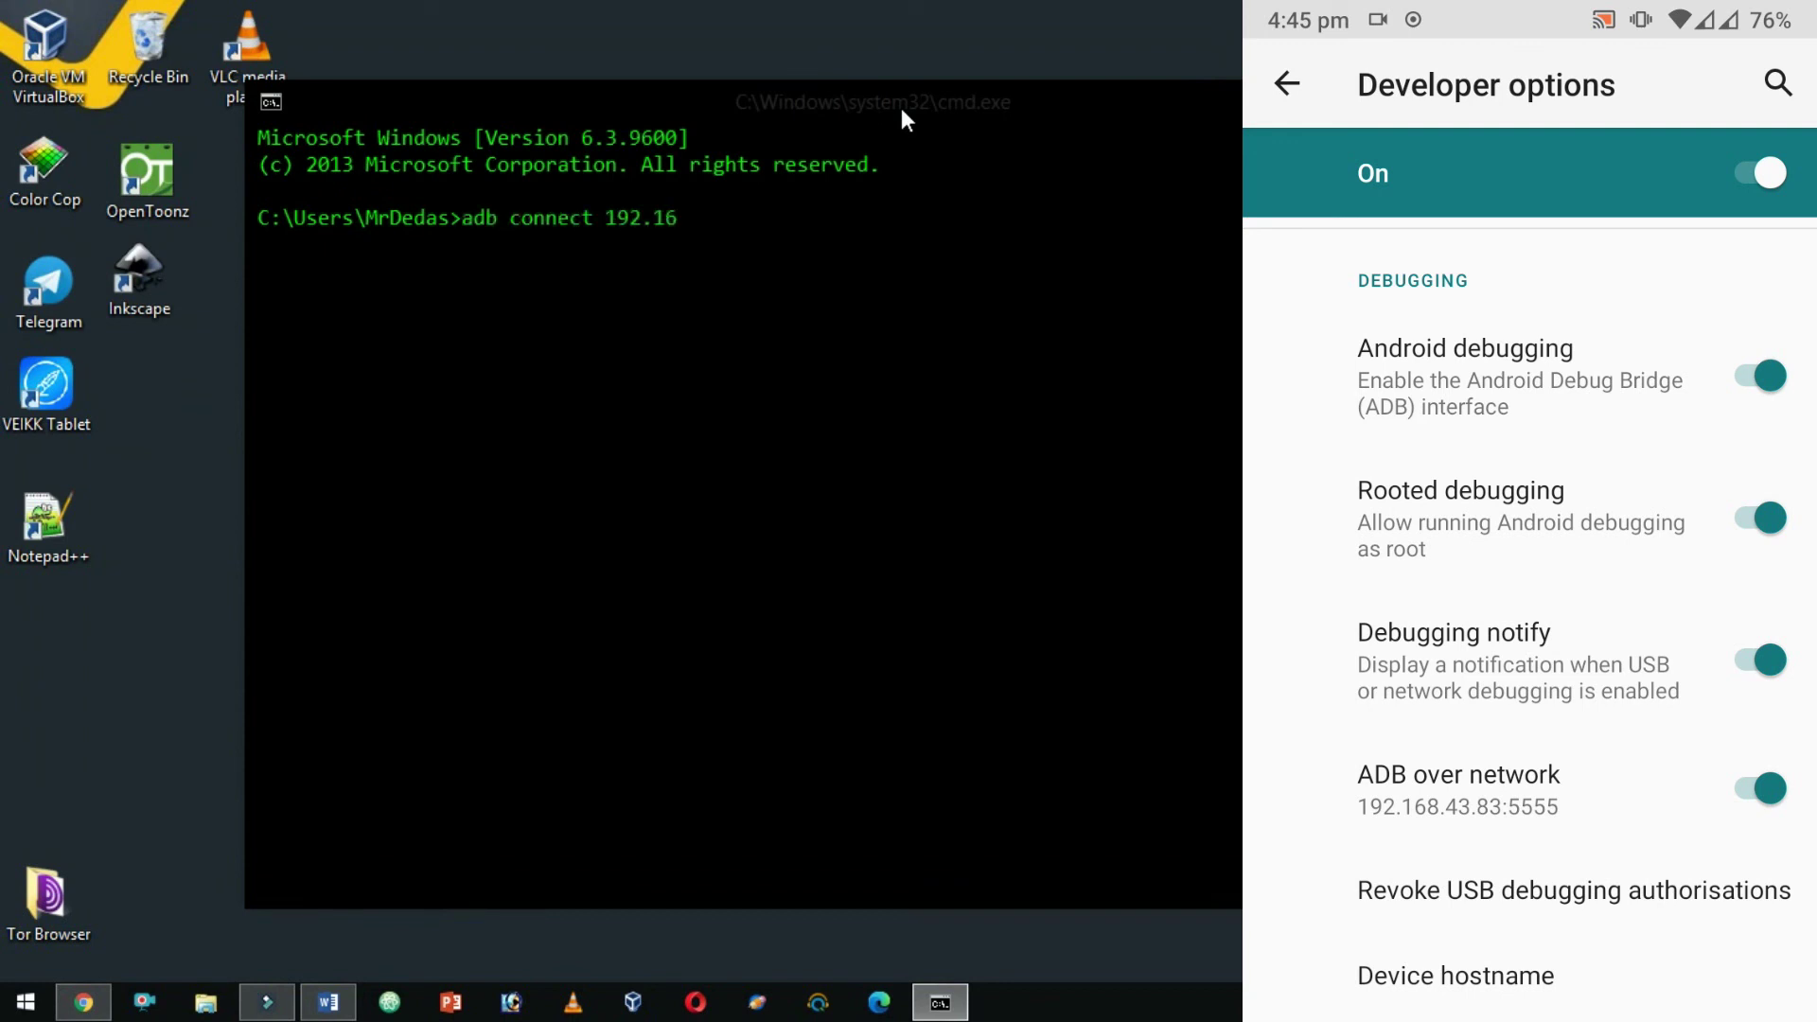
{"action": "type", "text": "8.43.83:5555"}
- Connect adb to the phone at 192.168.43.83:5555 and open an adb shell
{"action": "key", "text": "Return"}
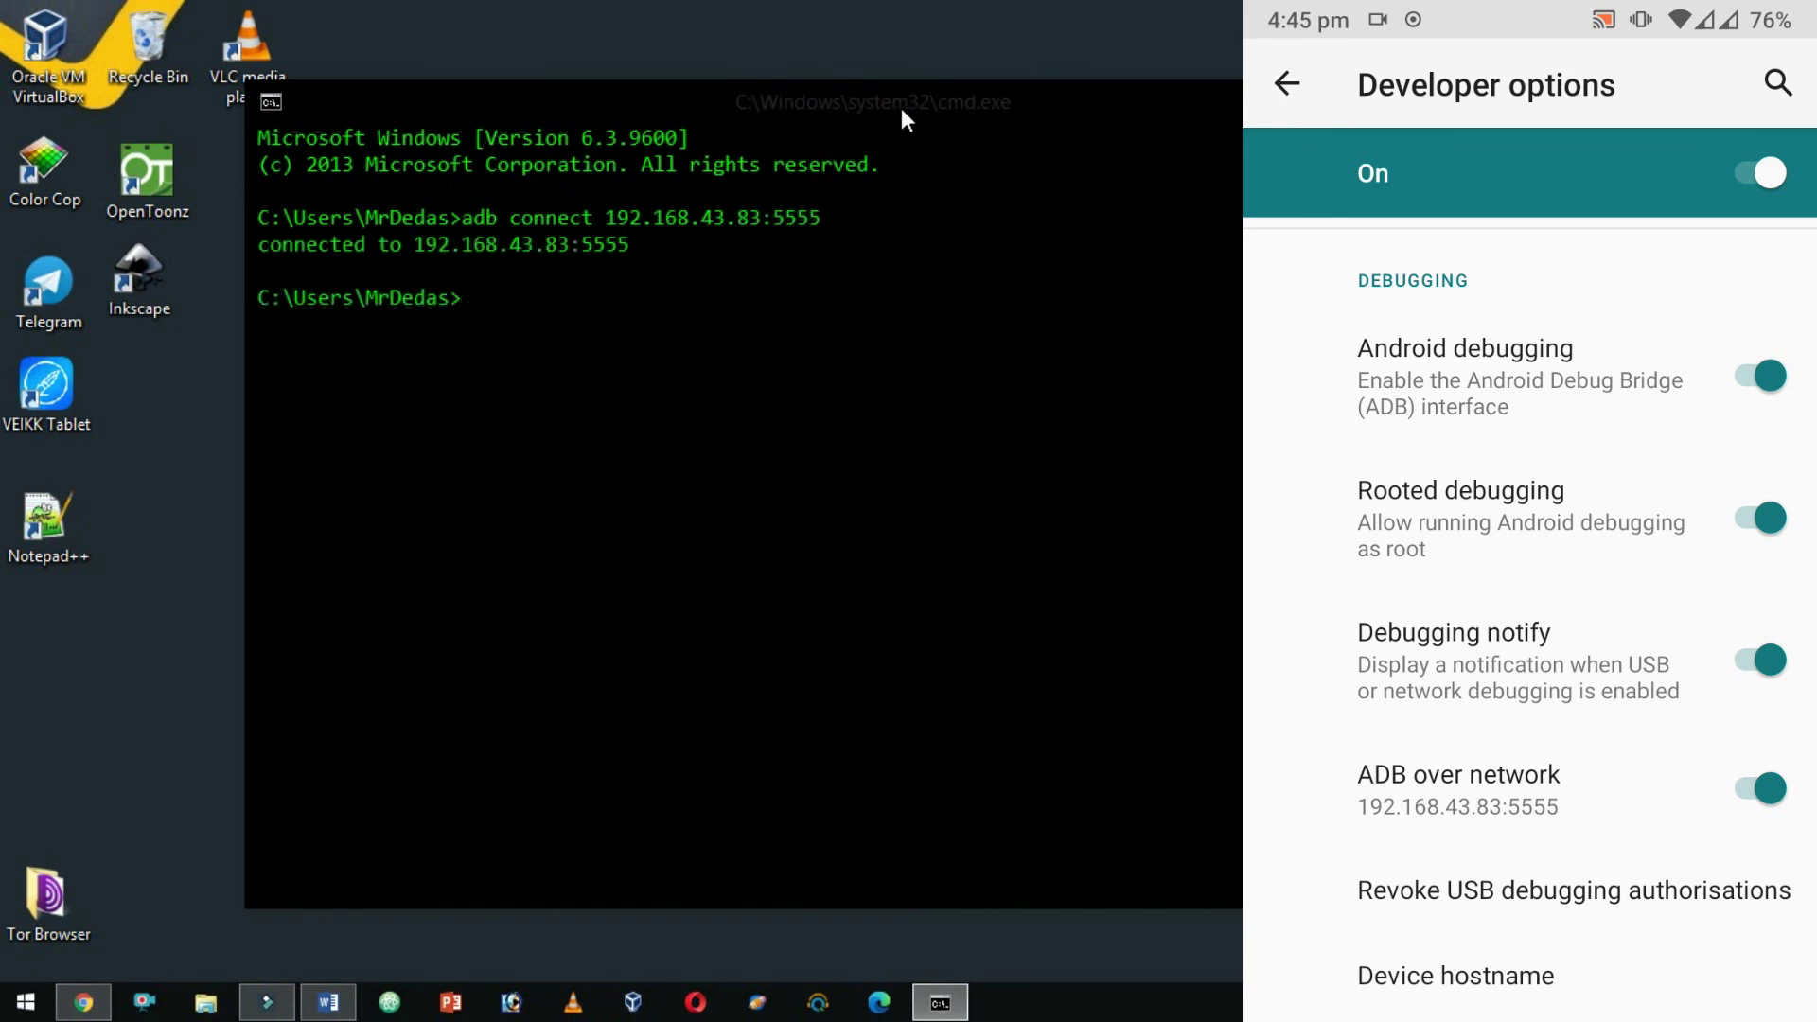
{"action": "type", "text": "adb shell"}
{"action": "key", "text": "Return"}
- Run su in the network shell to reach the root # prompt
{"action": "type", "text": "si"}
{"action": "key", "text": "BackSpace"}
{"action": "type", "text": "u"}
{"action": "key", "text": "Return"}
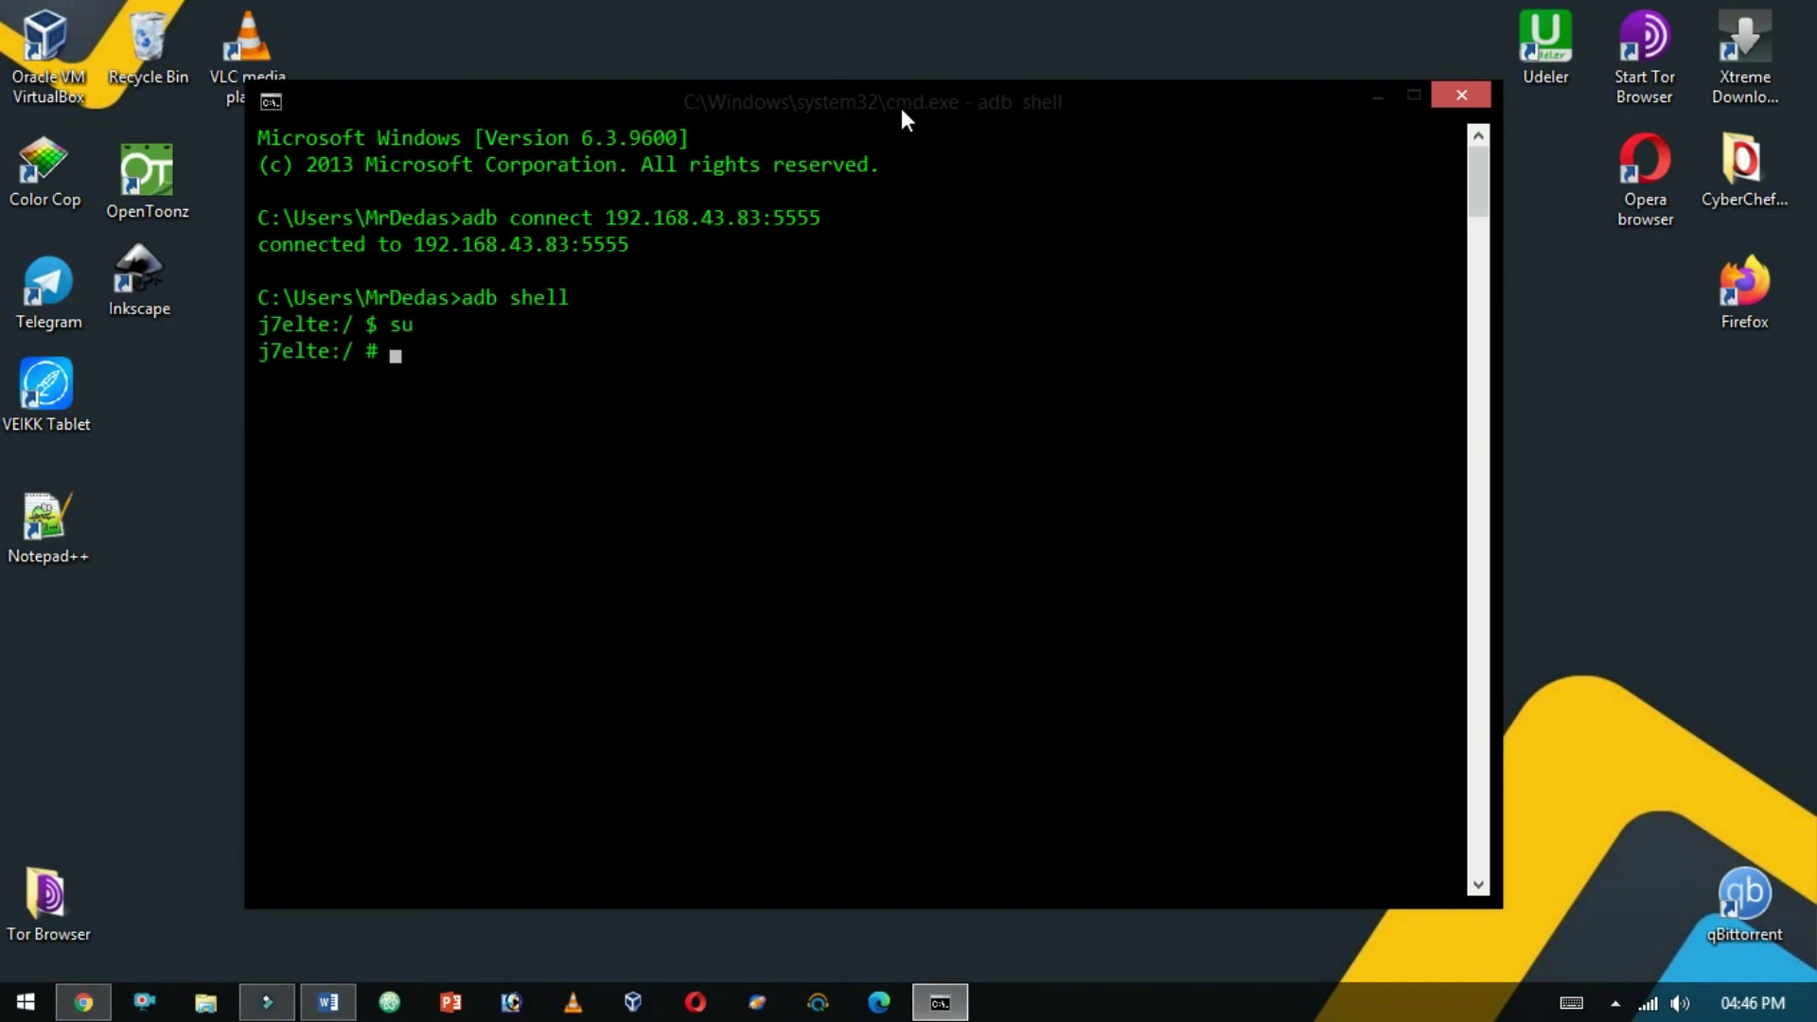